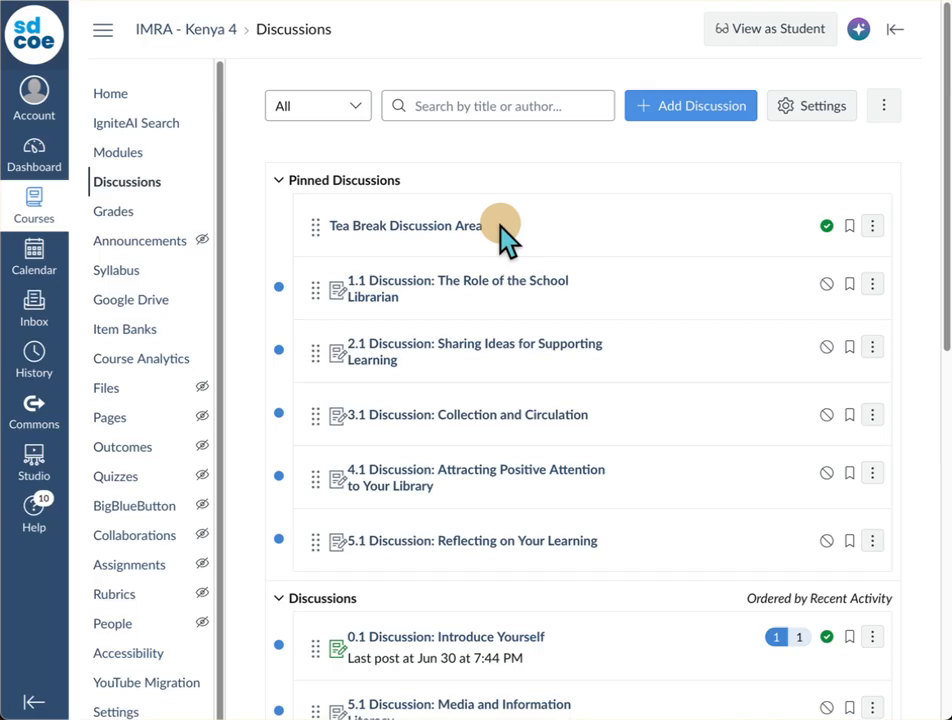
Step: Open the Tea Break Discussion Area from the pinned discussions and start a reply to it
left_click(396, 232)
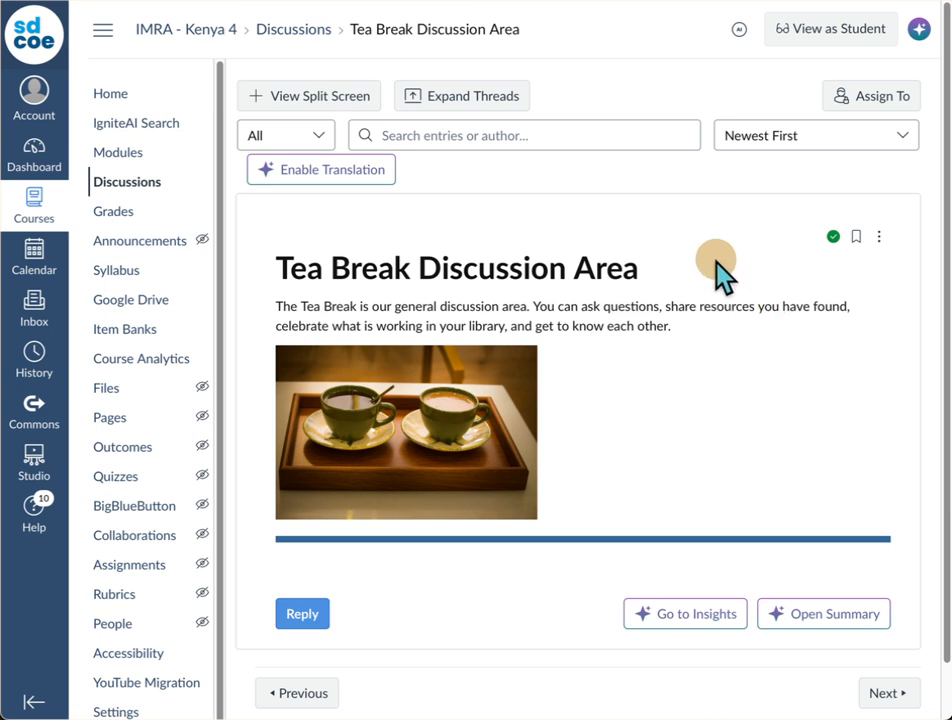
scroll(716, 263, "down", 1)
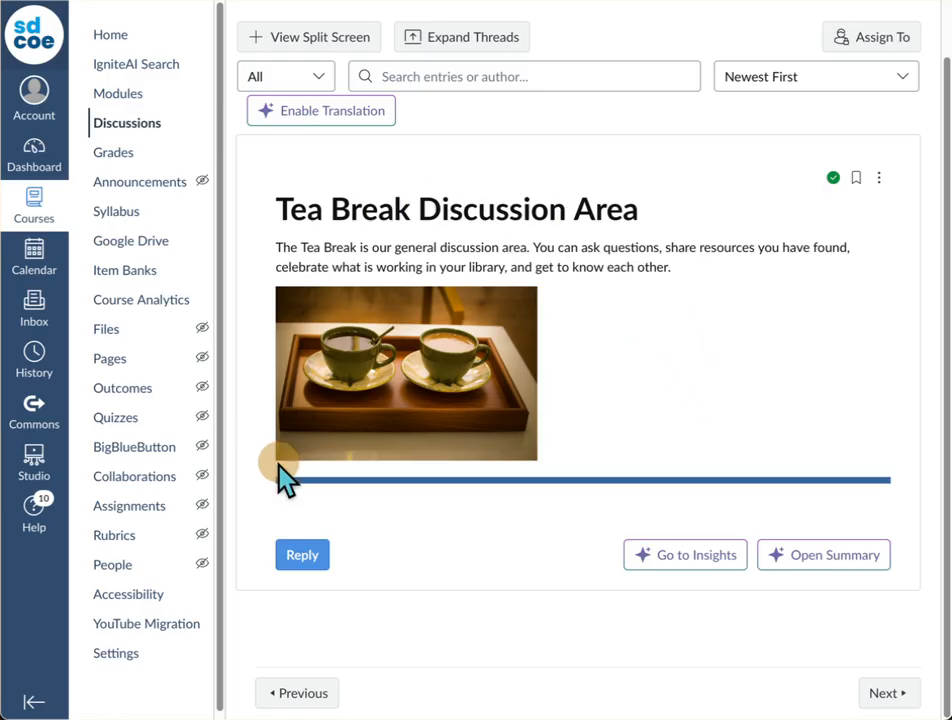
left_click(302, 556)
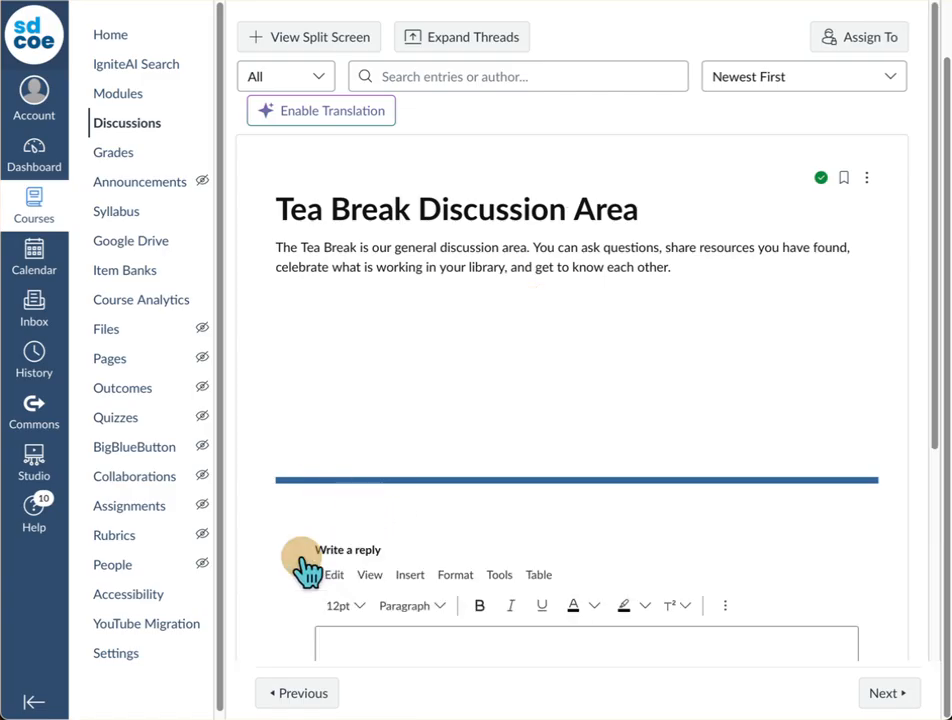
Step: Paste the prepared introduction about loving cats into the reply body
scroll(663, 449, "down", 2)
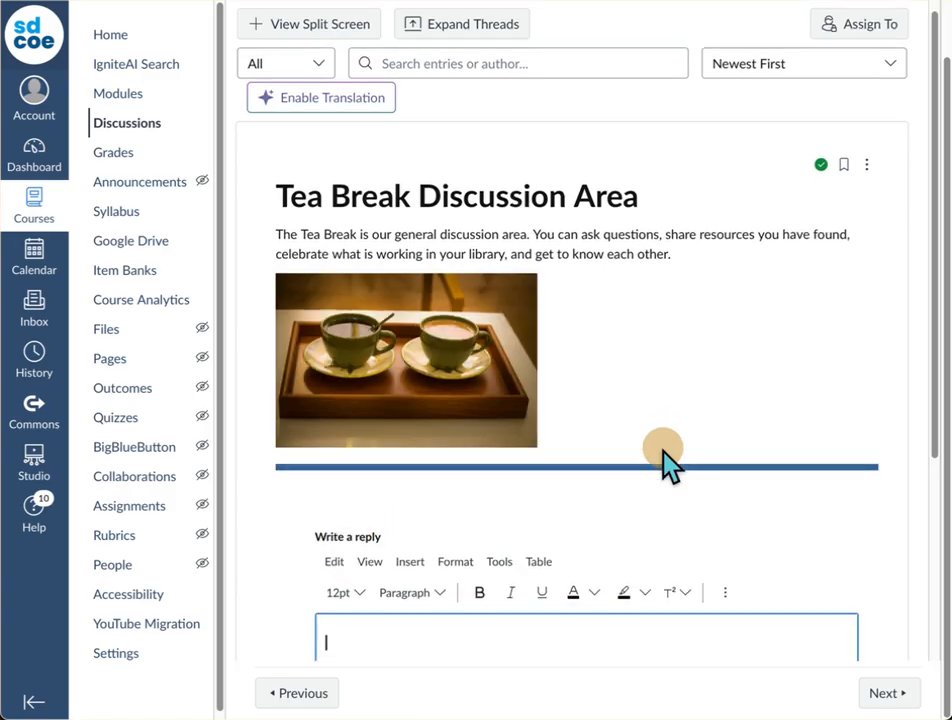
scroll(663, 449, "down", 1)
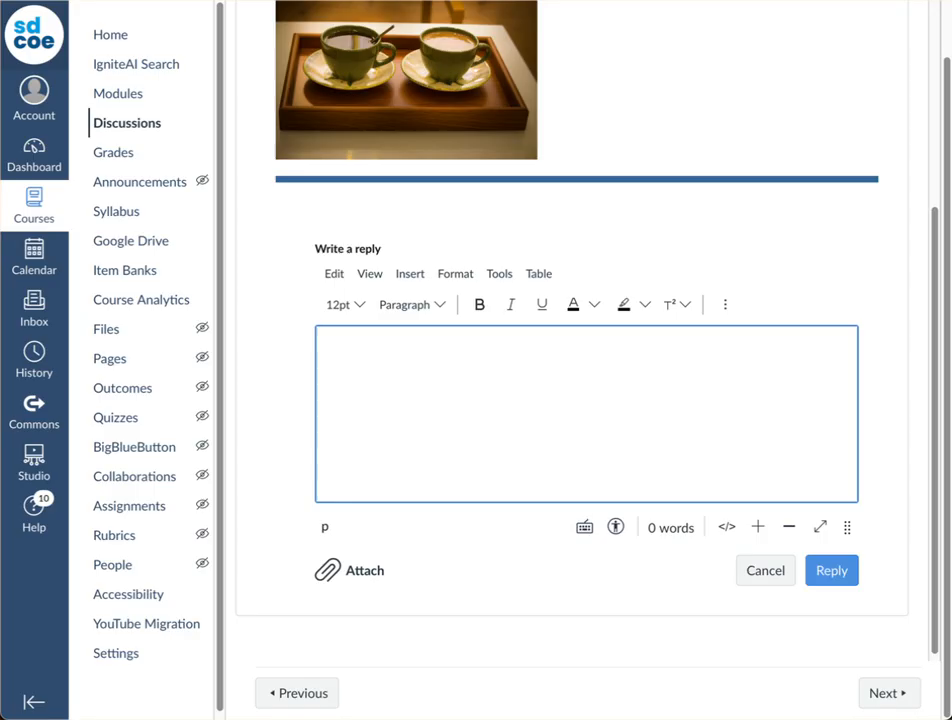
type("Hi, My name is Eric and I have always loved cats. I know there are a lot of dog lovers out in the world, but I have always felt that cats provide me with a special passageway to the spirit world. I love looking into a cat's eyes. It is more powerful than sitting in quiet meditation by myself. Right now, I don't have any cats, but I have friends with cats. Maybe in the next year, my wife and I will adopt two cats so that they do not get lonely when we are away from our apartment.")
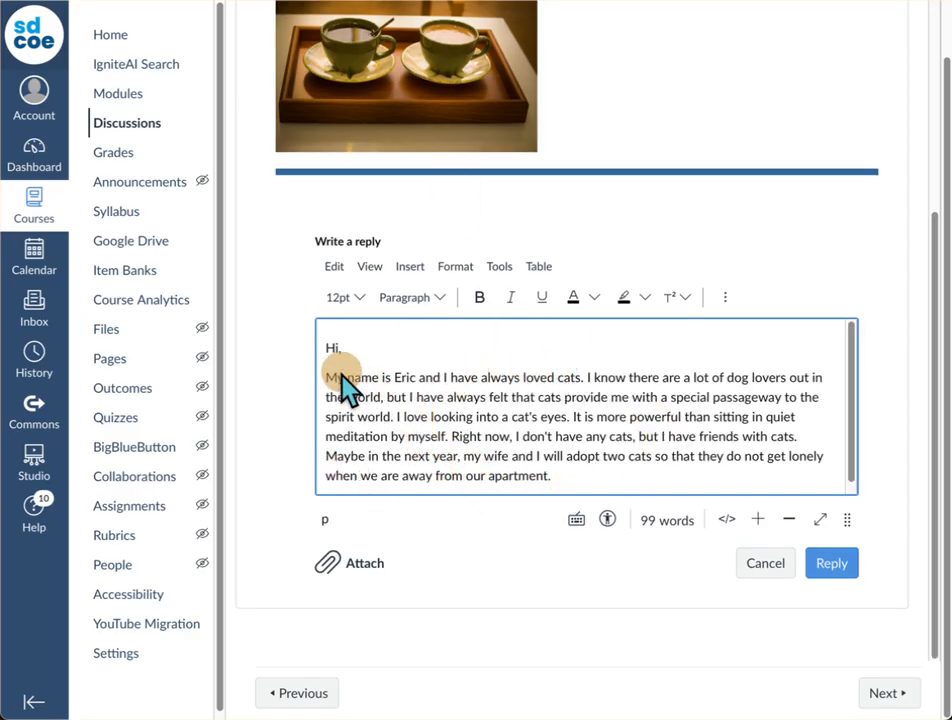
Step: Format the word "eyes" in the reply as bold, italic and underlined
double_click(551, 416)
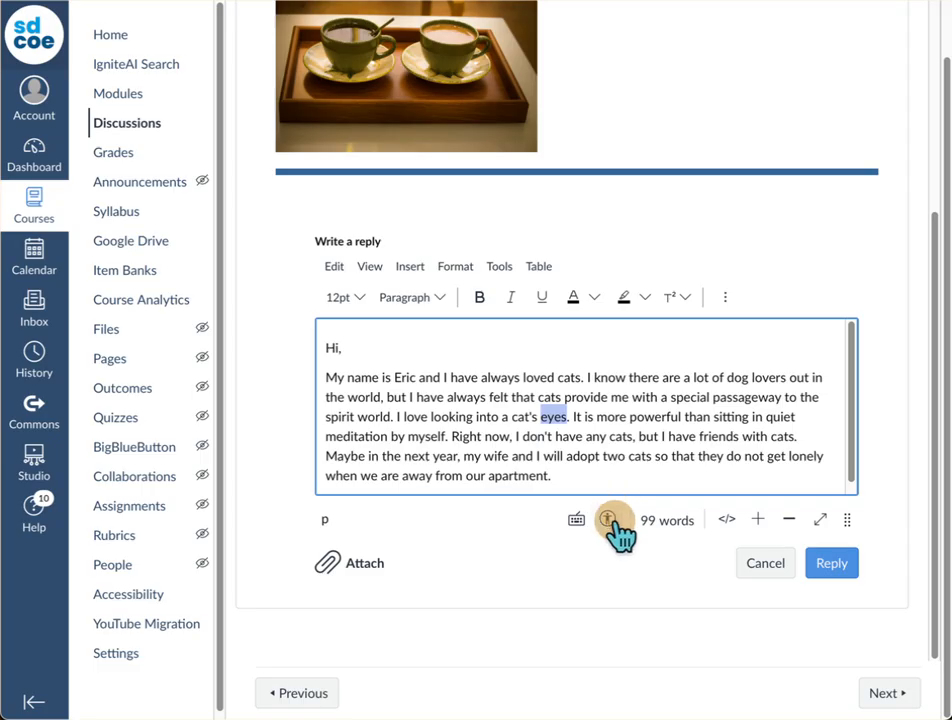
left_click(480, 303)
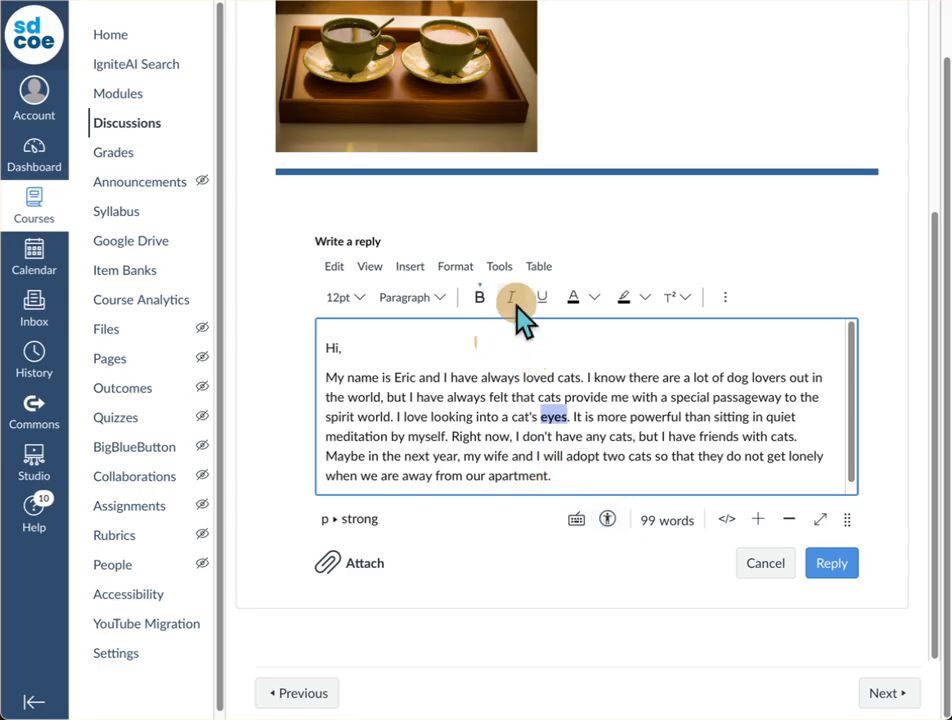
left_click(512, 301)
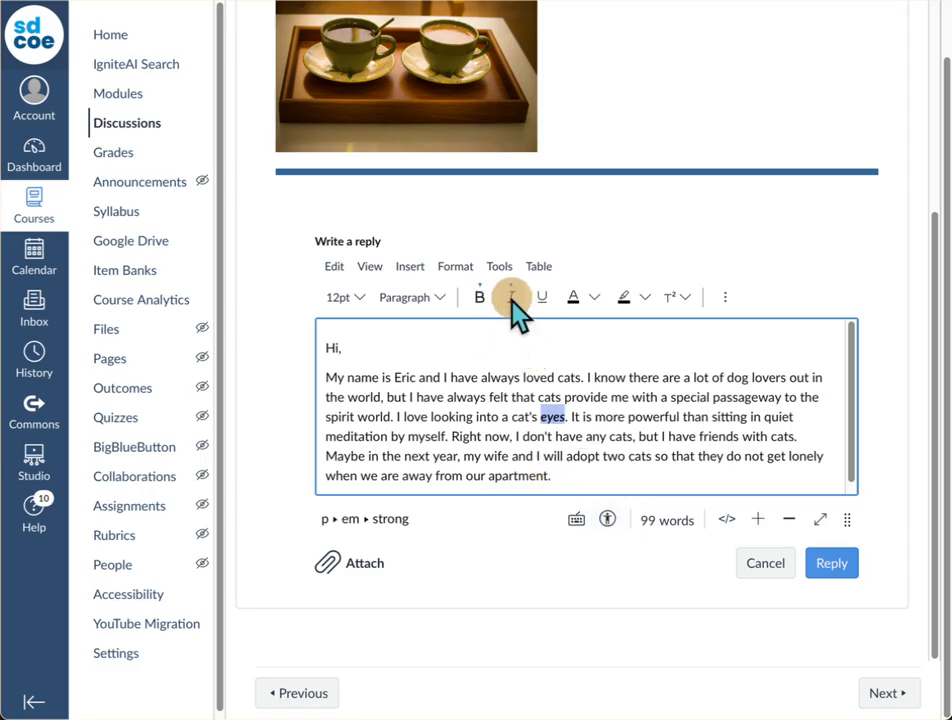
left_click(541, 299)
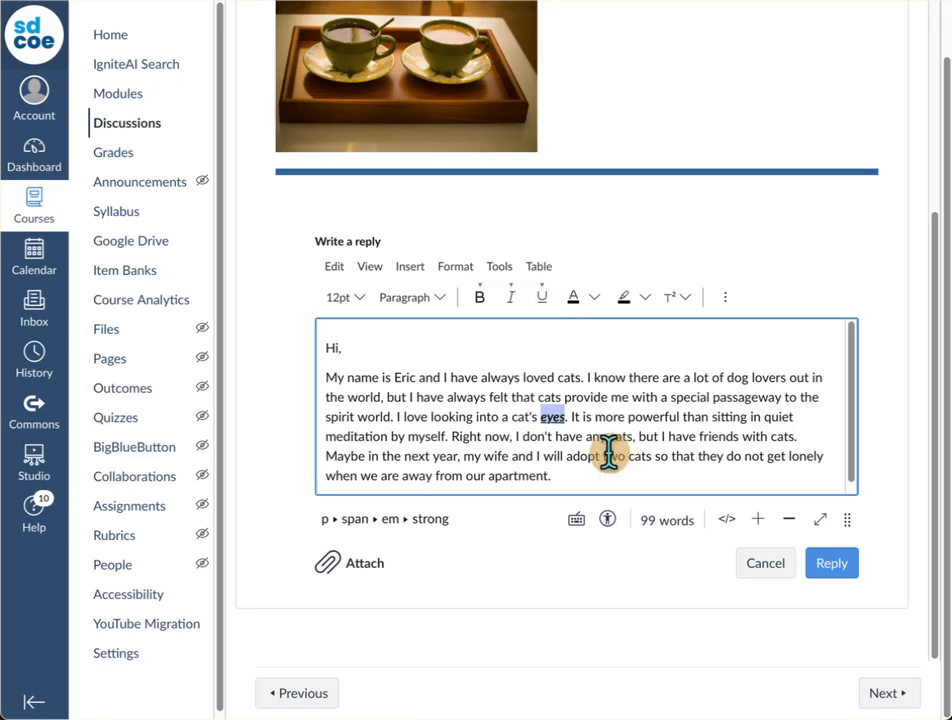
Step: Color the word "eyes" red and give it a light yellow background
left_click(594, 300)
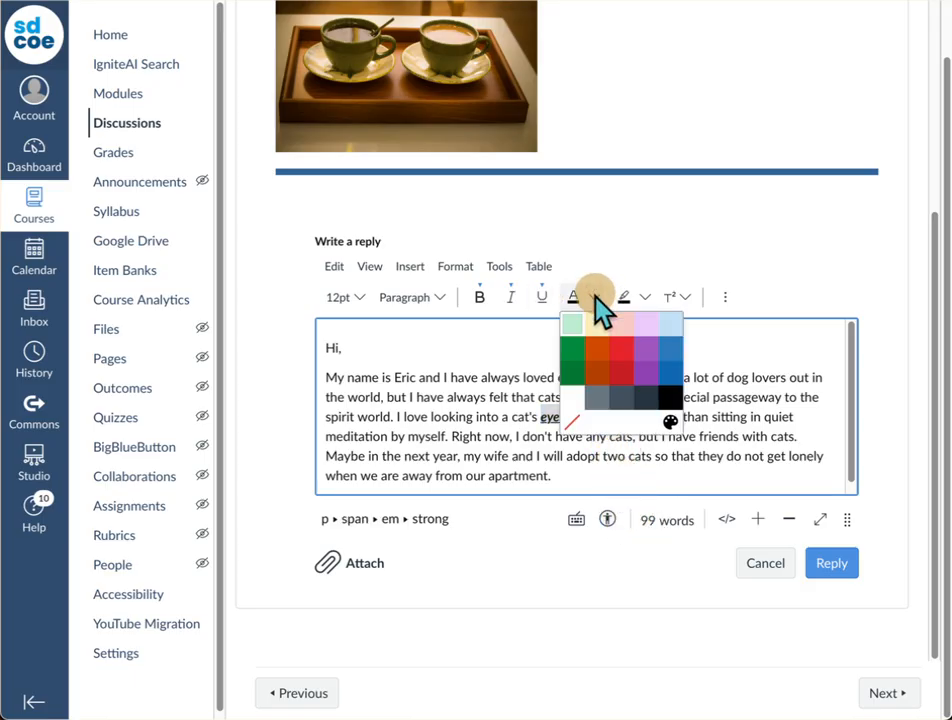
left_click(622, 352)
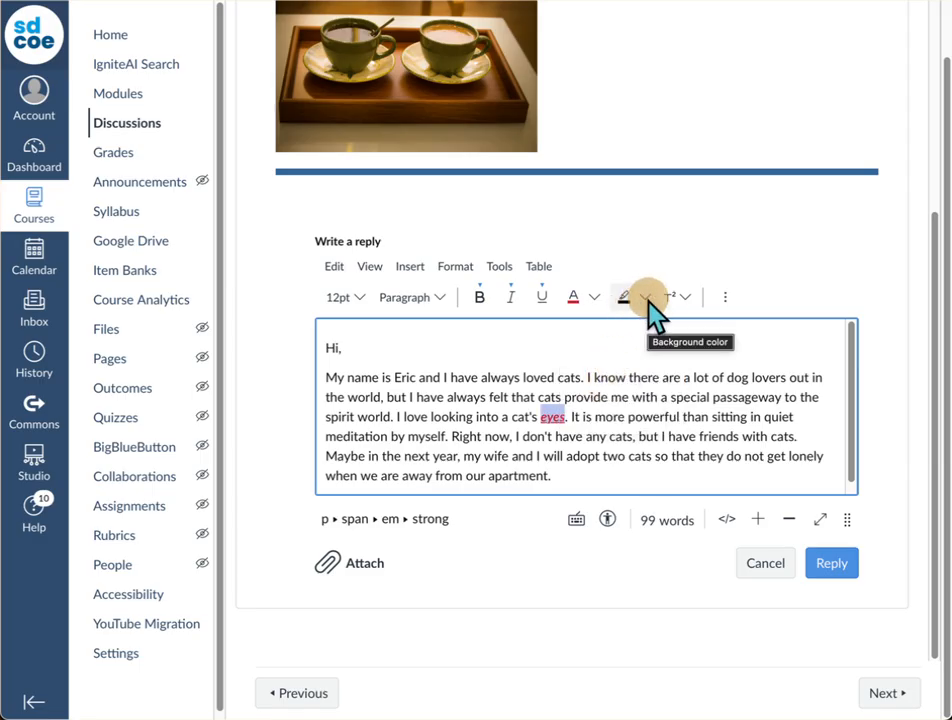
left_click(647, 297)
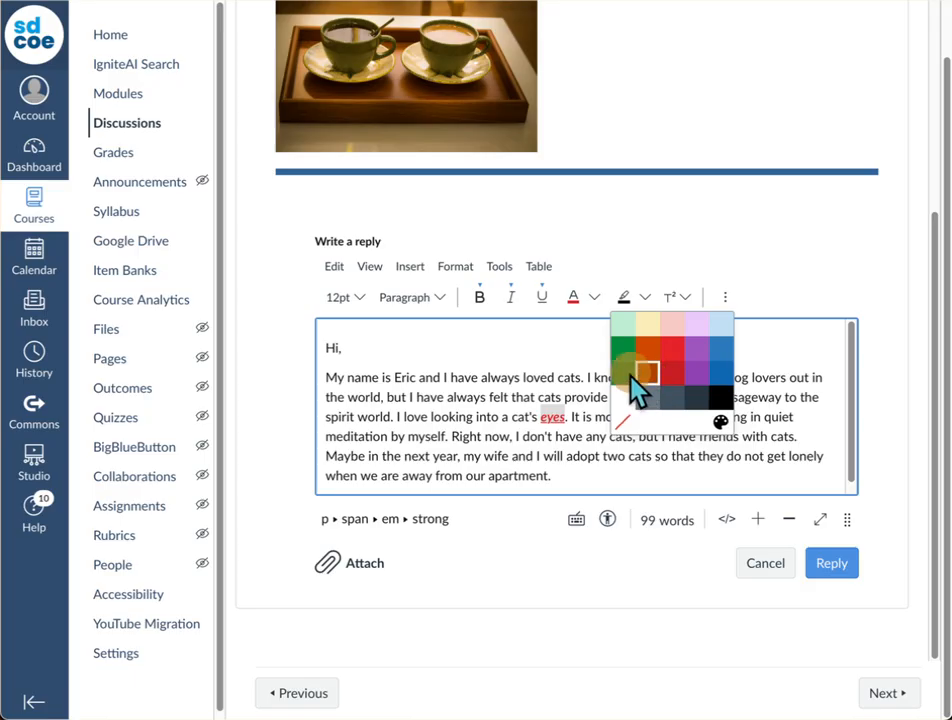
left_click(645, 323)
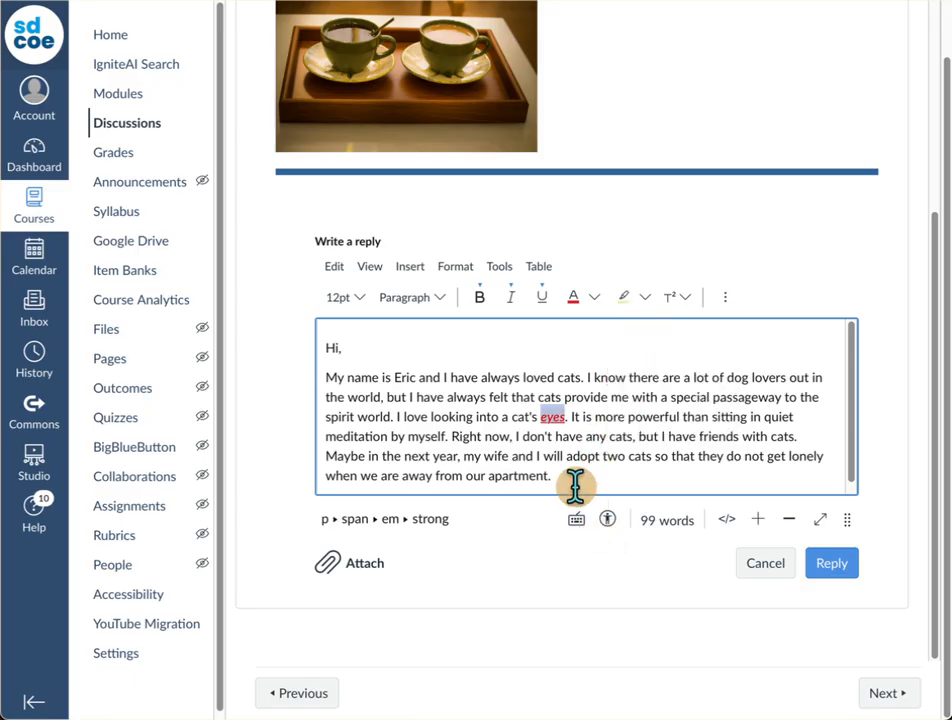
left_click(491, 417)
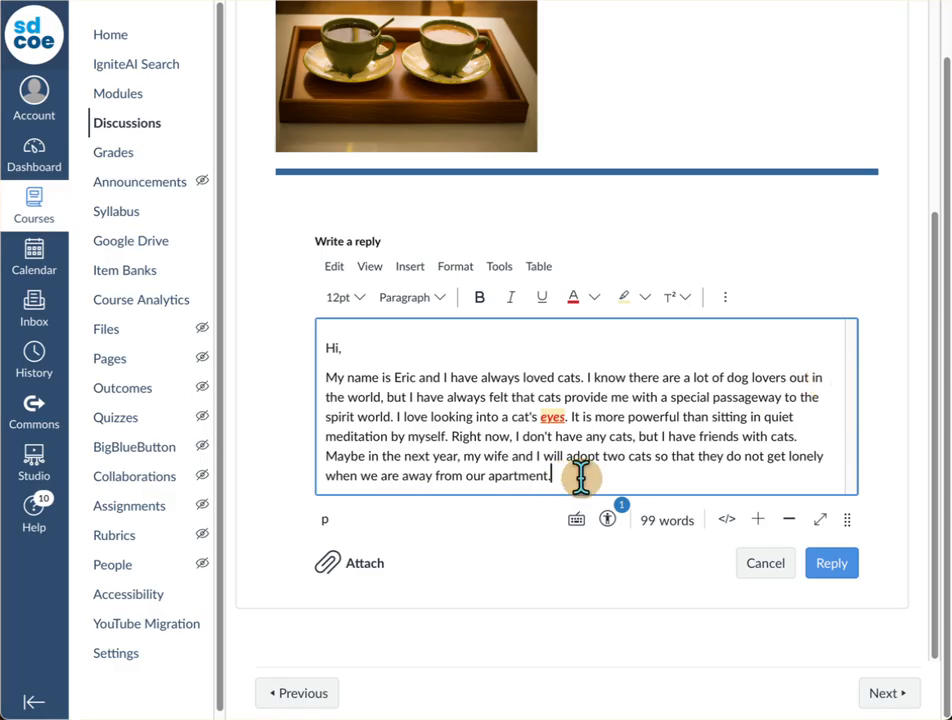
Step: Upload "cat image.jpg" from the computer and insert it on a new line below the reply text
key("Return")
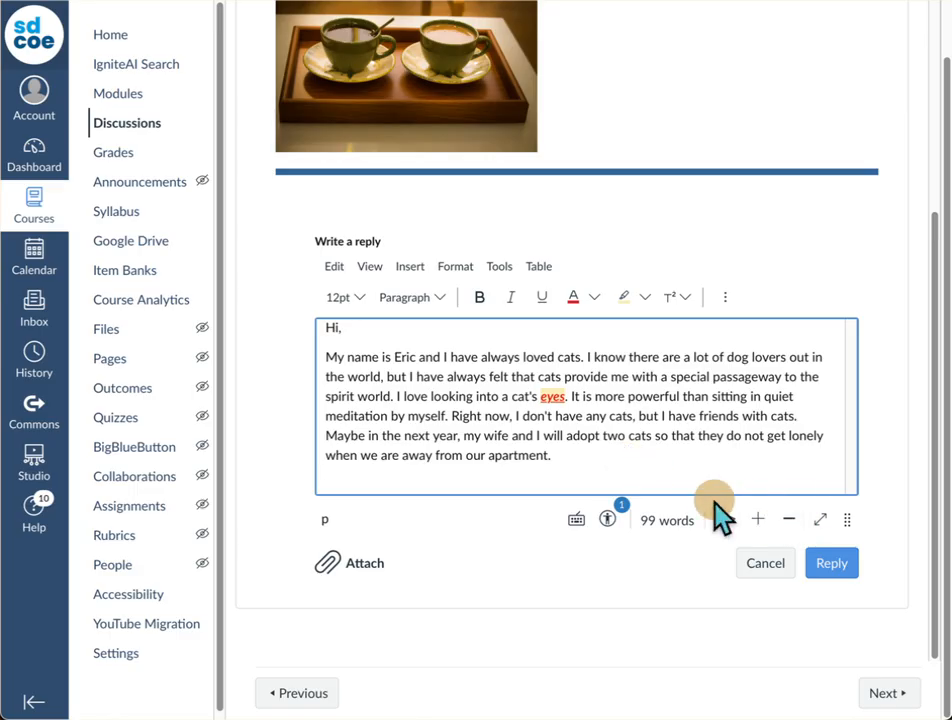
left_click(410, 268)
left_click(435, 326)
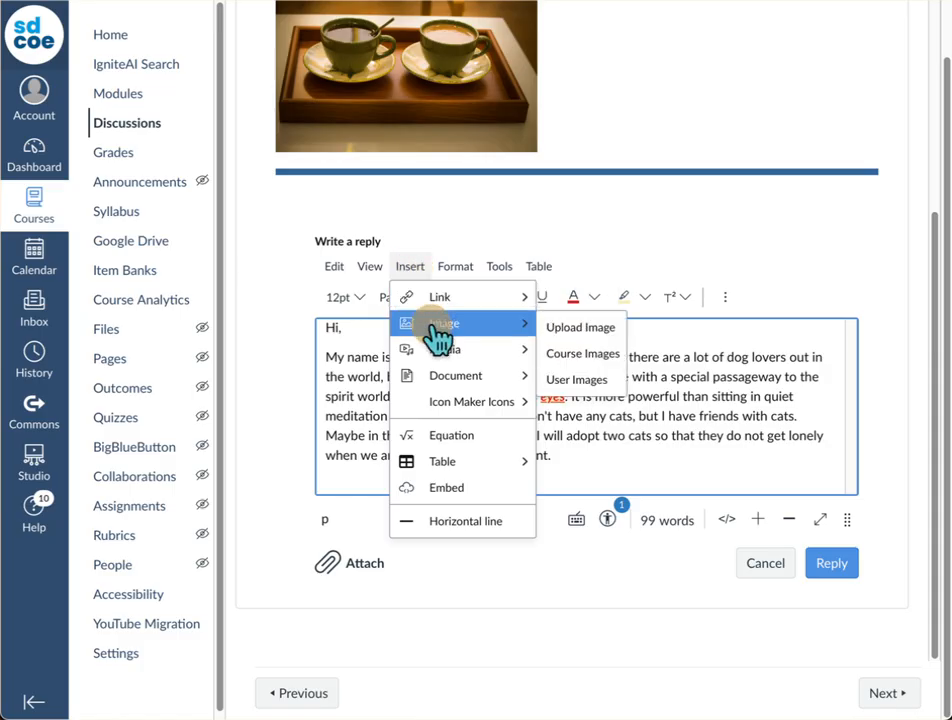
left_click(600, 328)
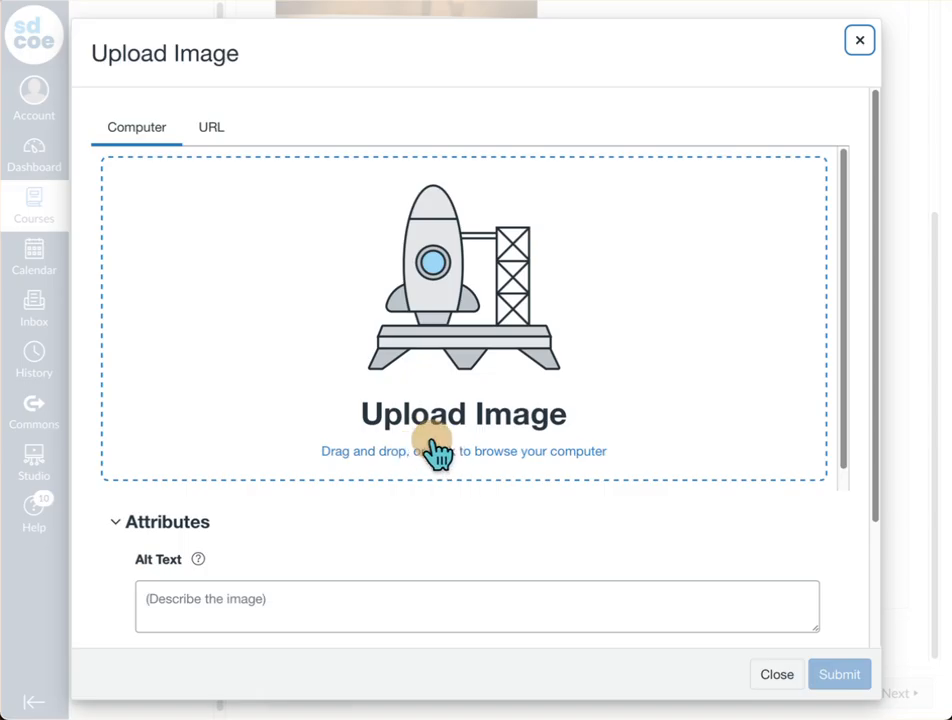
left_click(507, 459)
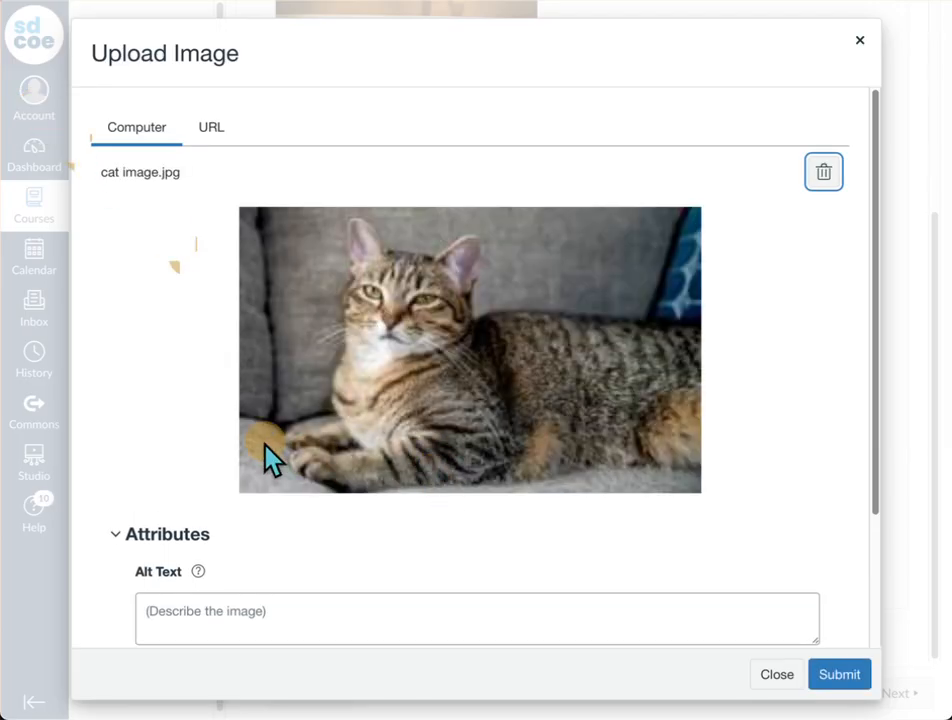
left_click(840, 675)
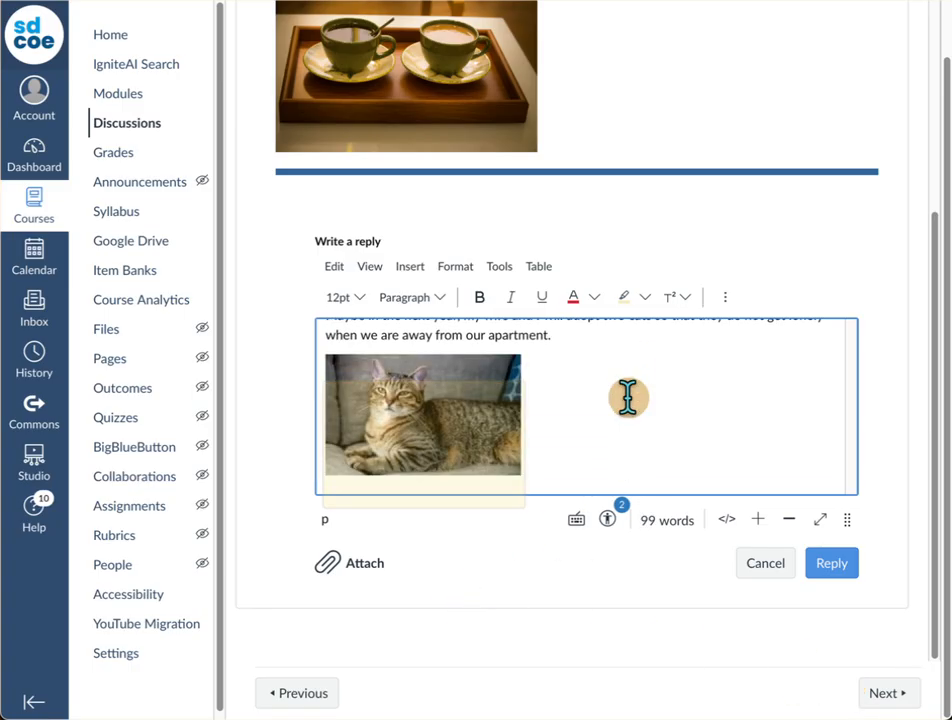
Step: Enlarge the inserted cat image to about 313 by 194 pixels
left_click(464, 428)
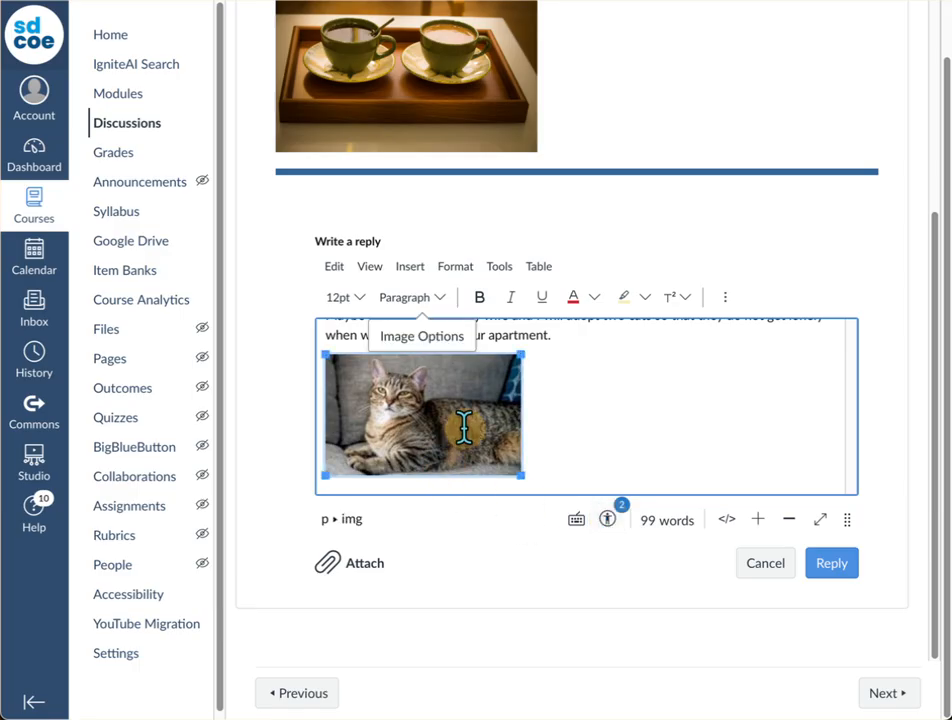
left_click_drag(521, 354, 583, 360)
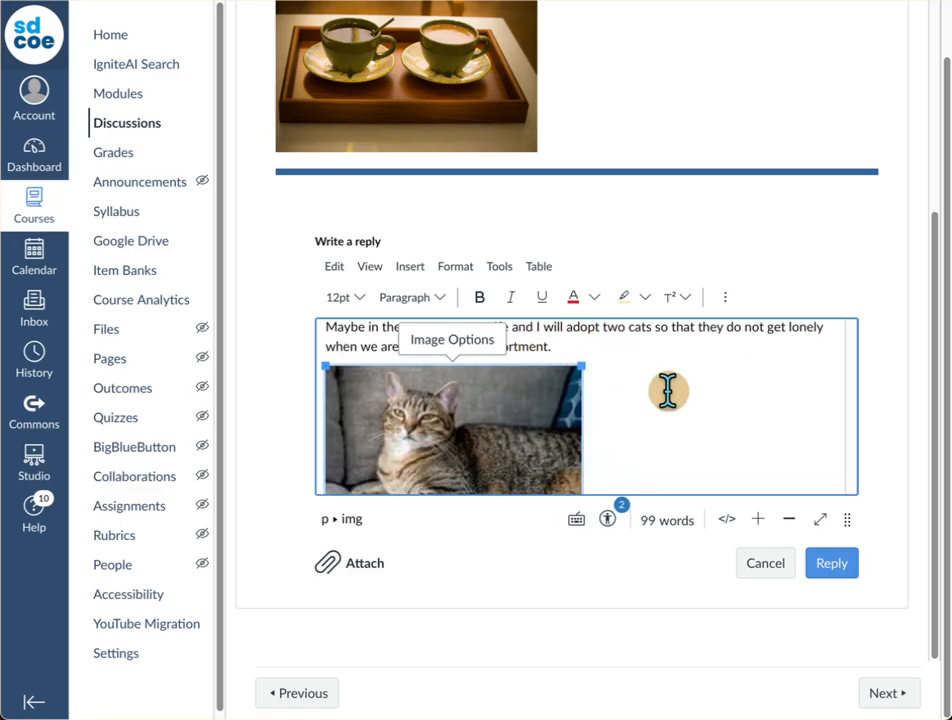
scroll(668, 390, "down", 1)
scroll(668, 391, "up", 1)
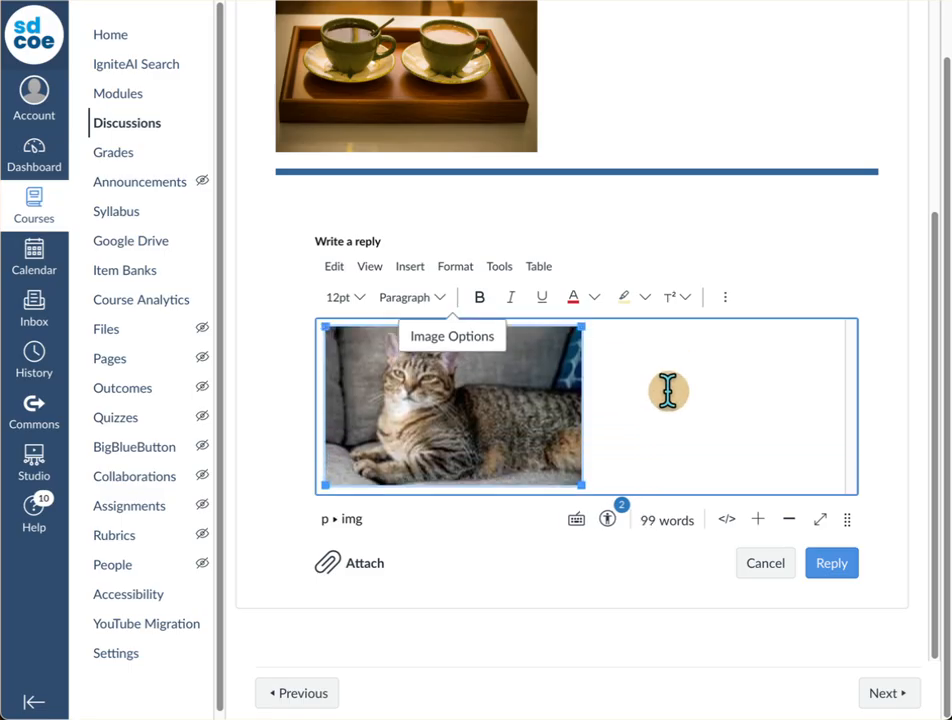
scroll(668, 390, "up", 2)
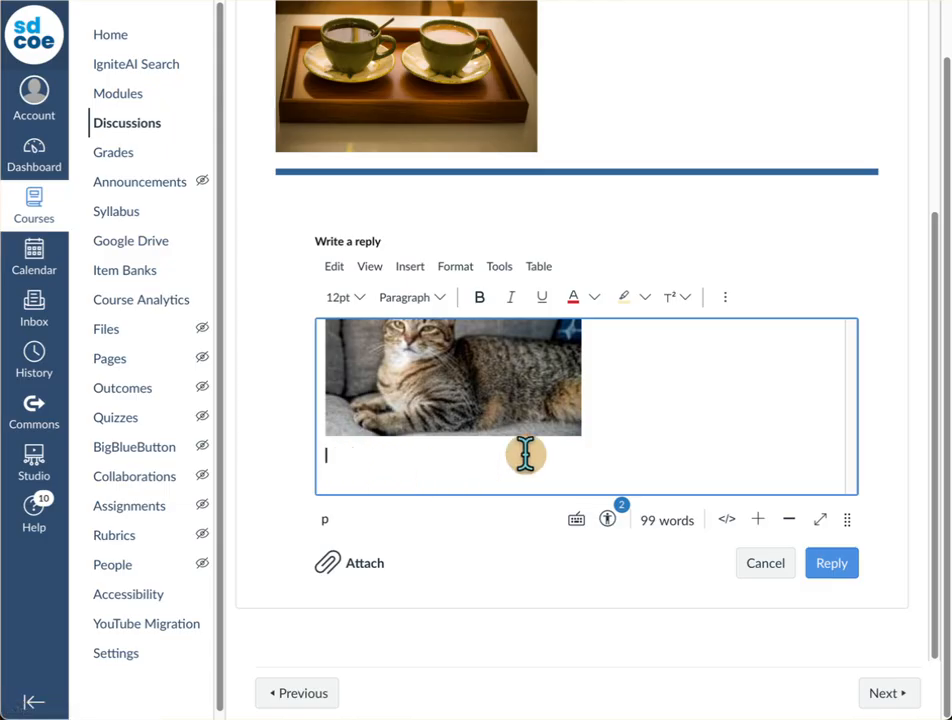
type("https://thecatsite.com/")
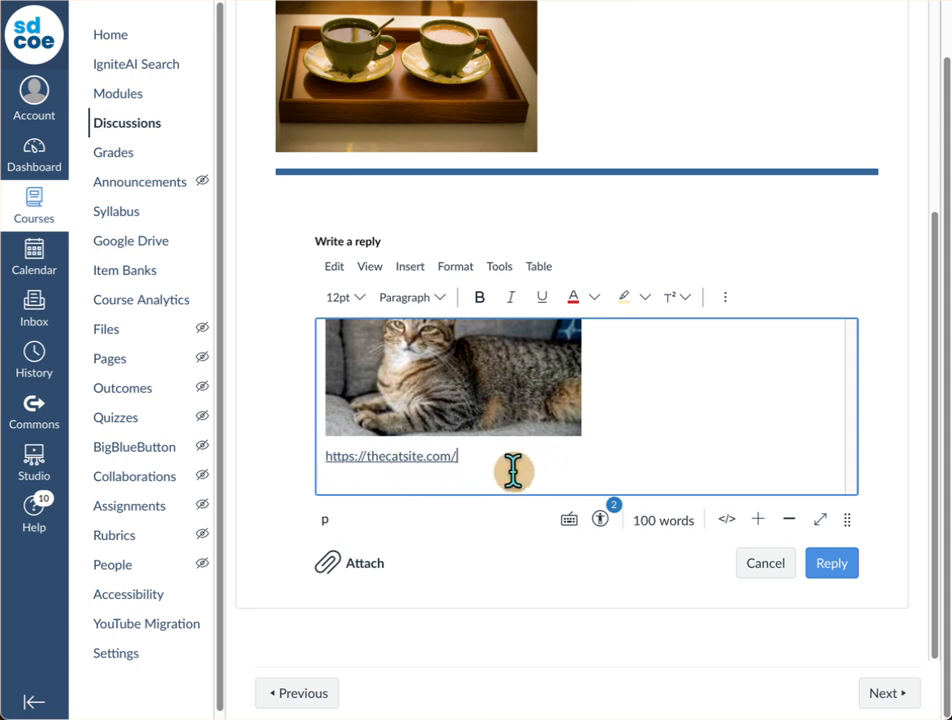
key("Return")
Step: Change the display text of the cat site link to "my favorite cat website"
left_click(417, 456)
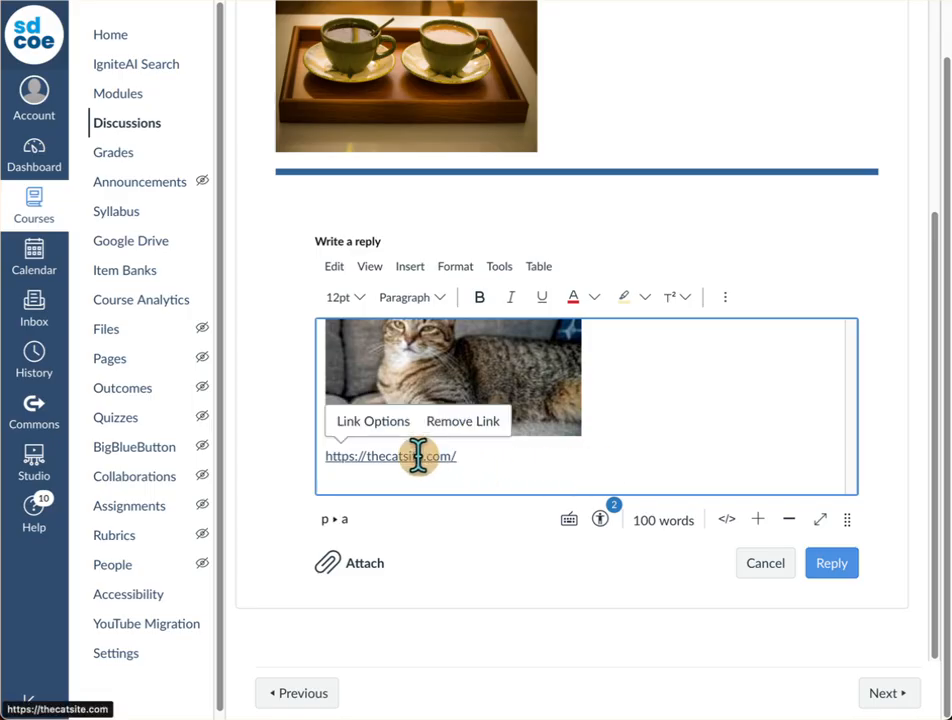
left_click(381, 426)
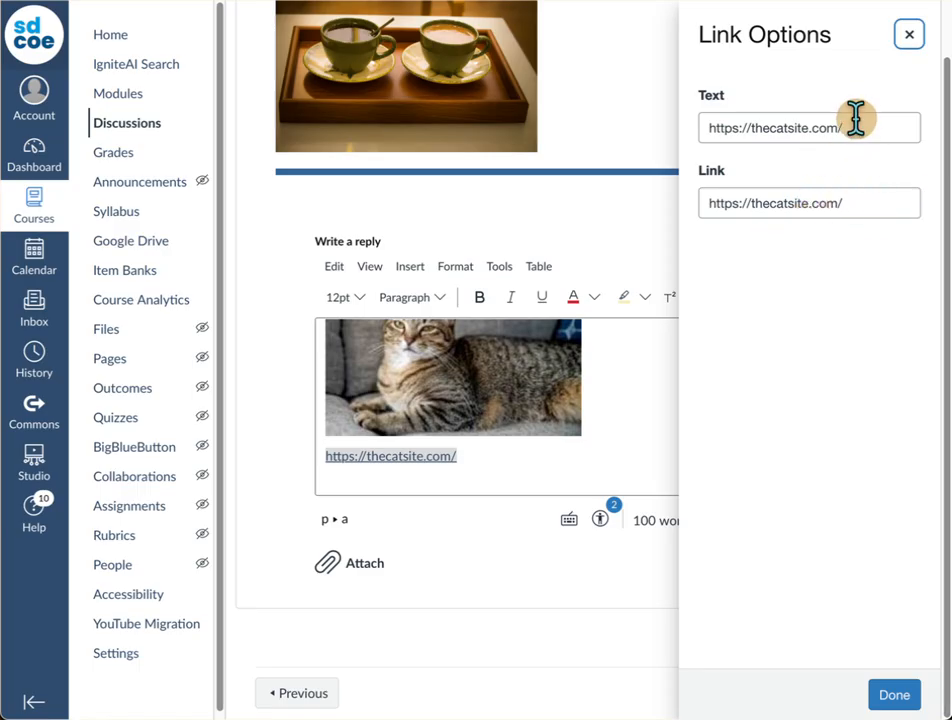
left_click_drag(856, 120, 675, 125)
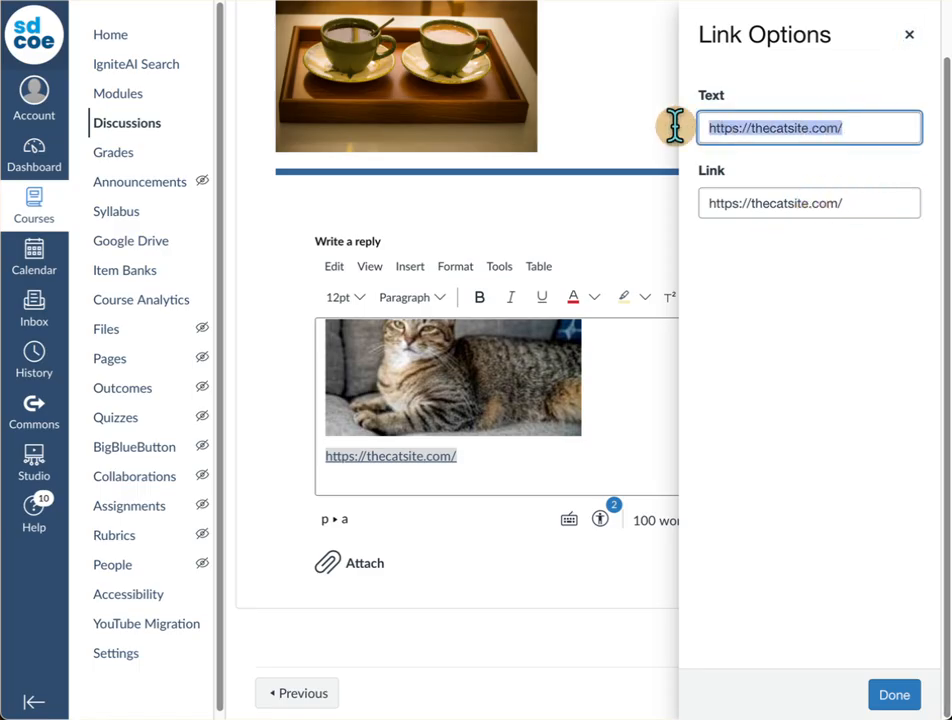
type("my fav")
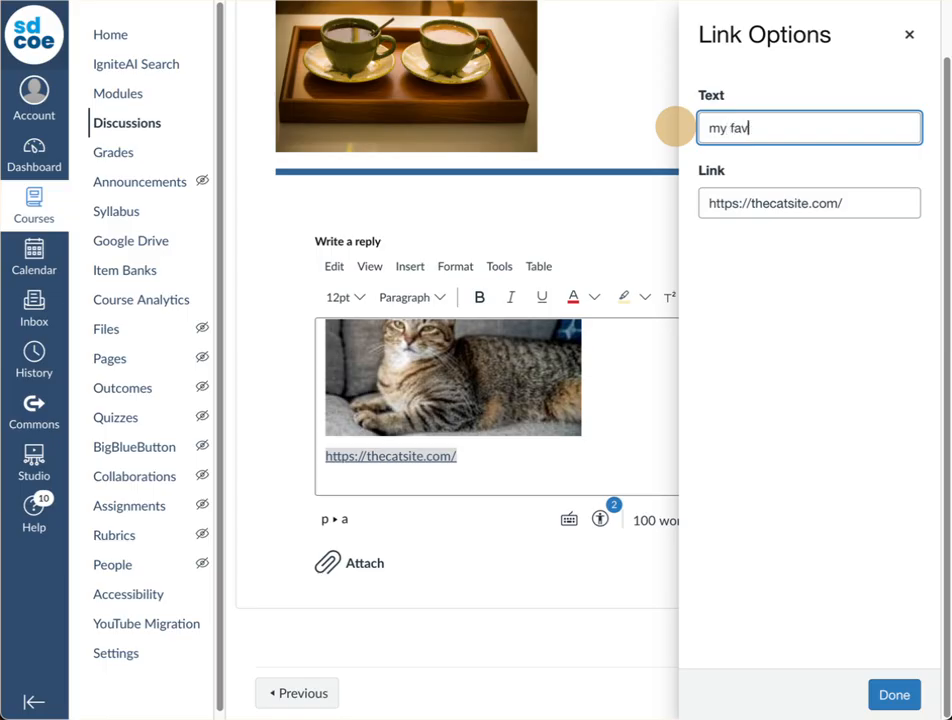
type("orite cat website")
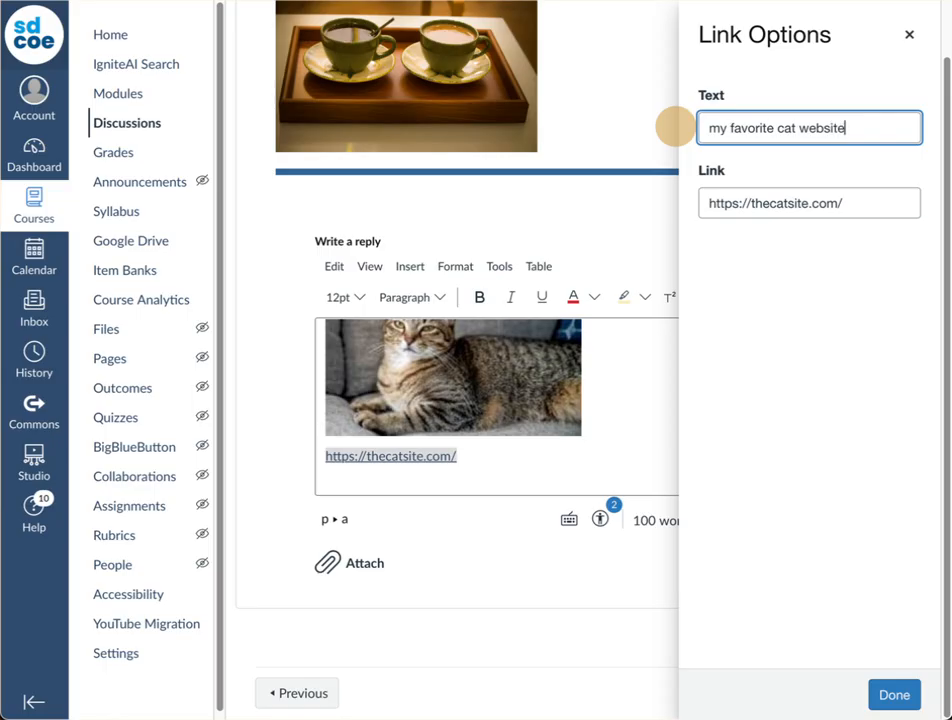
left_click(904, 700)
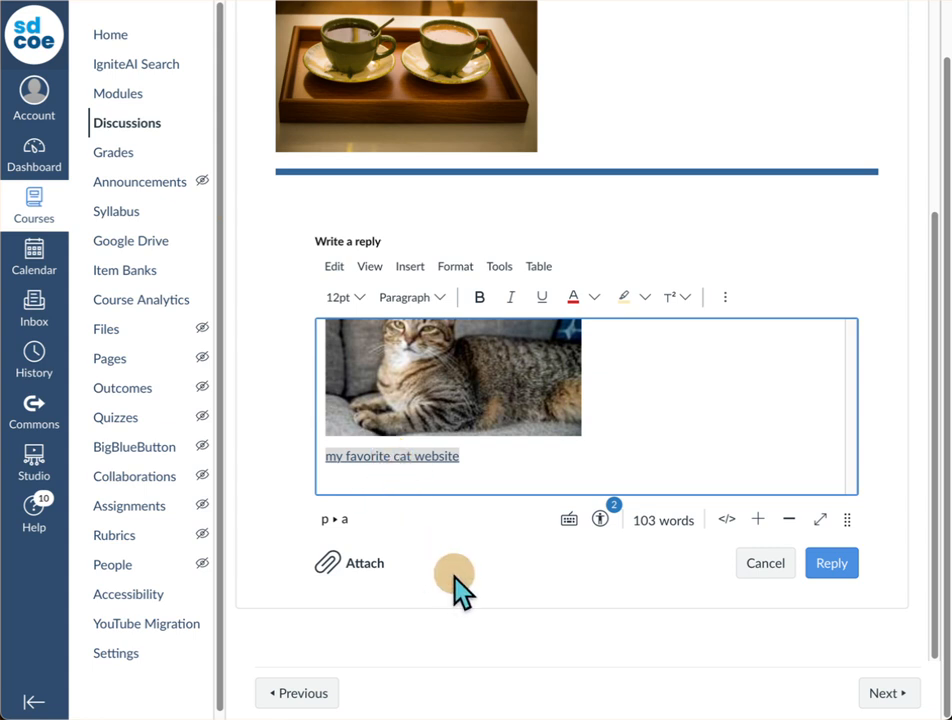
Step: Review the cat image's alt text, display and size options, and close them without making changes
scroll(577, 332, "up", 1)
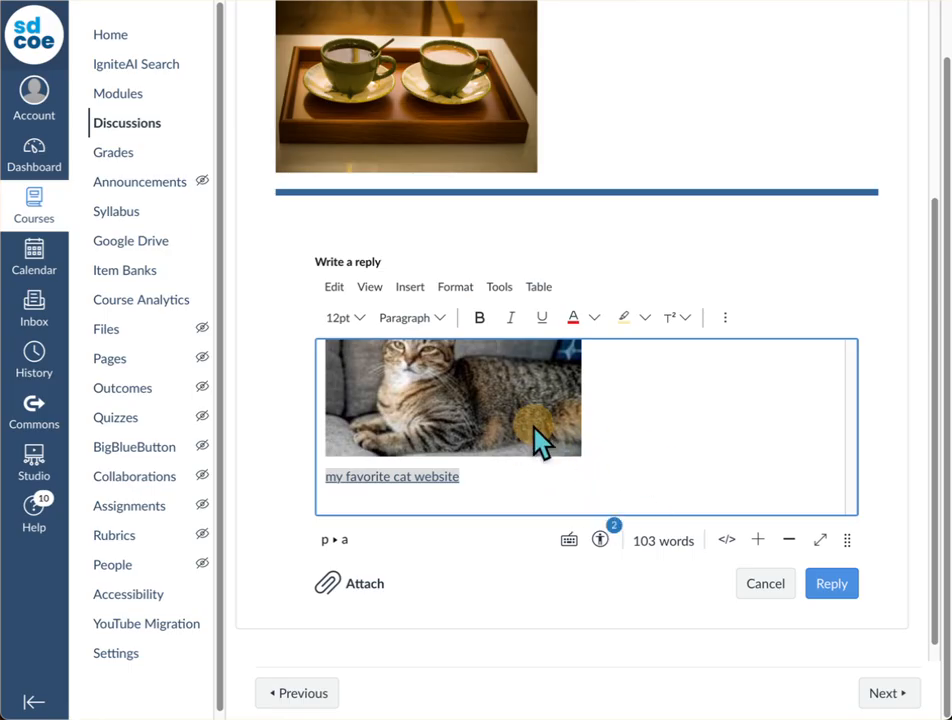
left_click(489, 418)
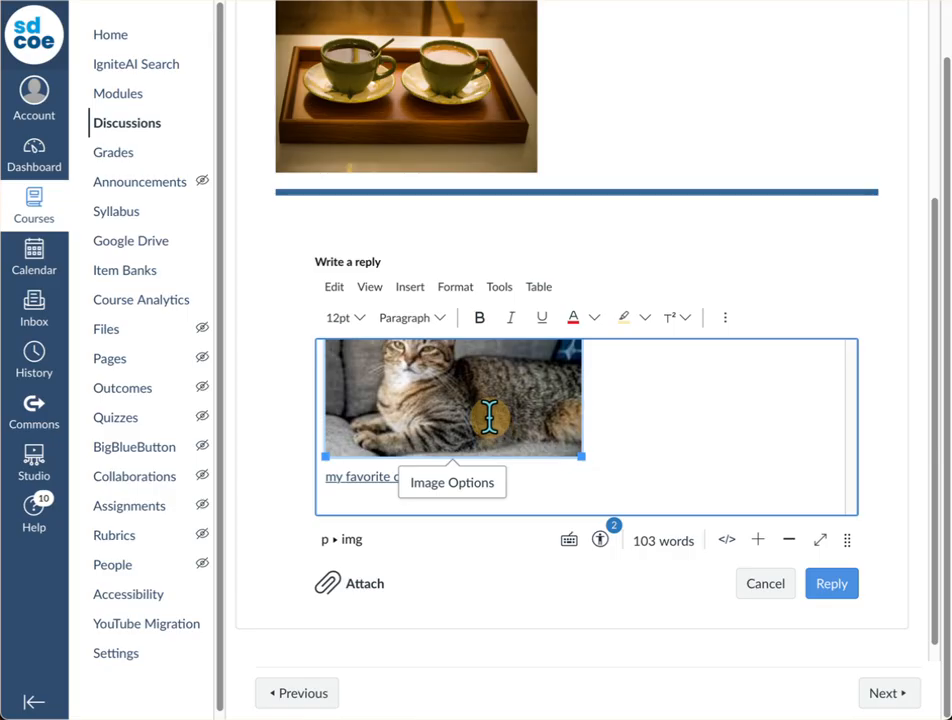
left_click(472, 485)
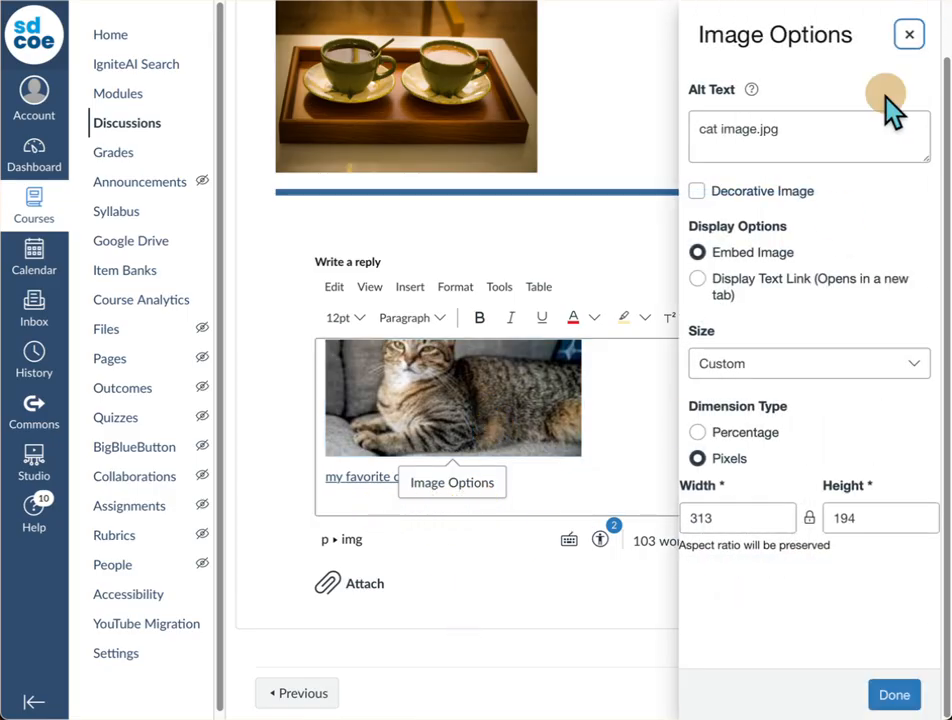
left_click(911, 36)
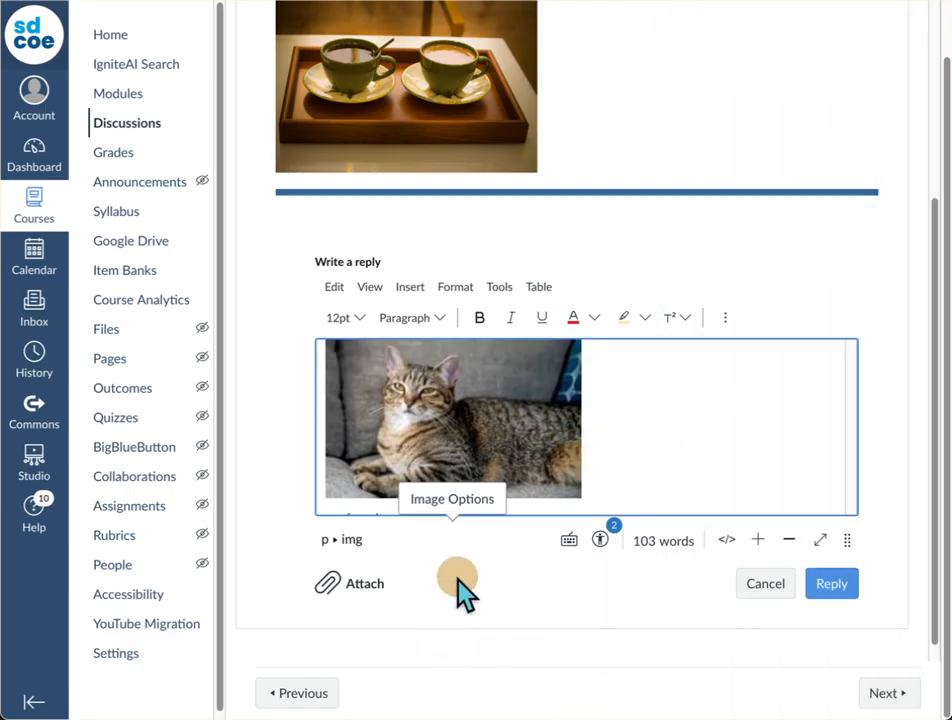
left_click(713, 475)
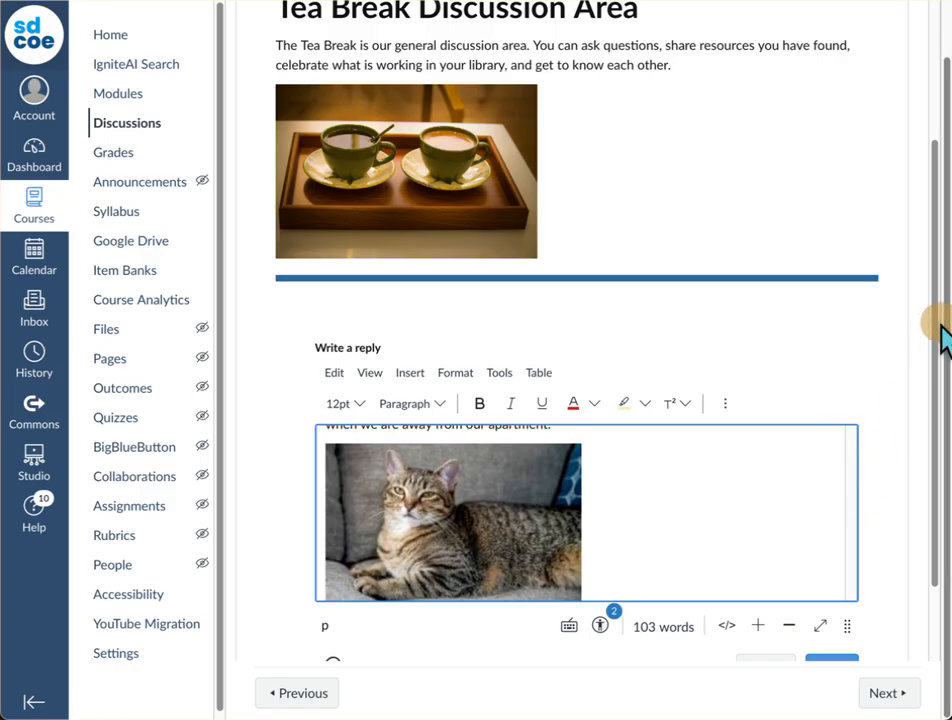
Step: Enlarge the reply editing area until the message text, cat image and website link all fit in it
scroll(878, 363, "down", 1)
scroll(878, 363, "down", 1)
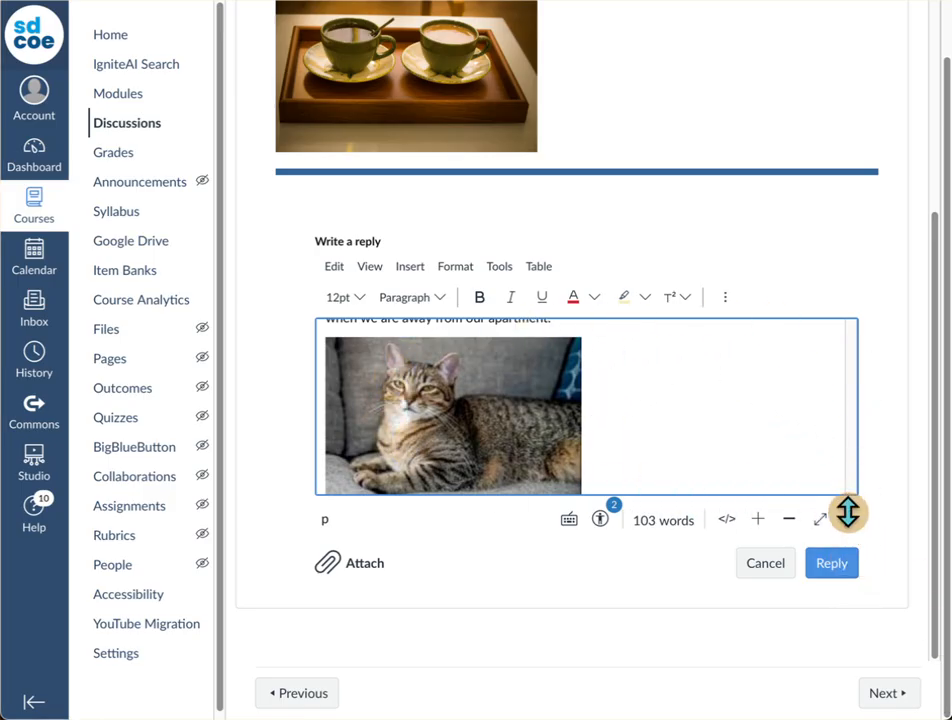
left_click_drag(847, 513, 843, 663)
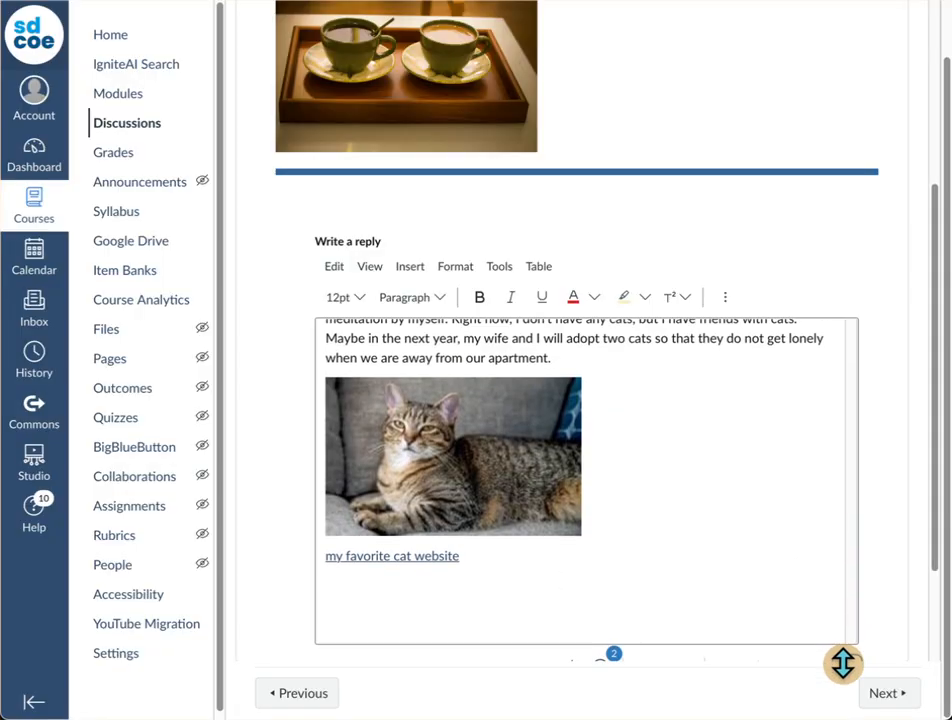
scroll(843, 665, "down", 3)
scroll(839, 686, "up", 1)
scroll(831, 659, "down", 1)
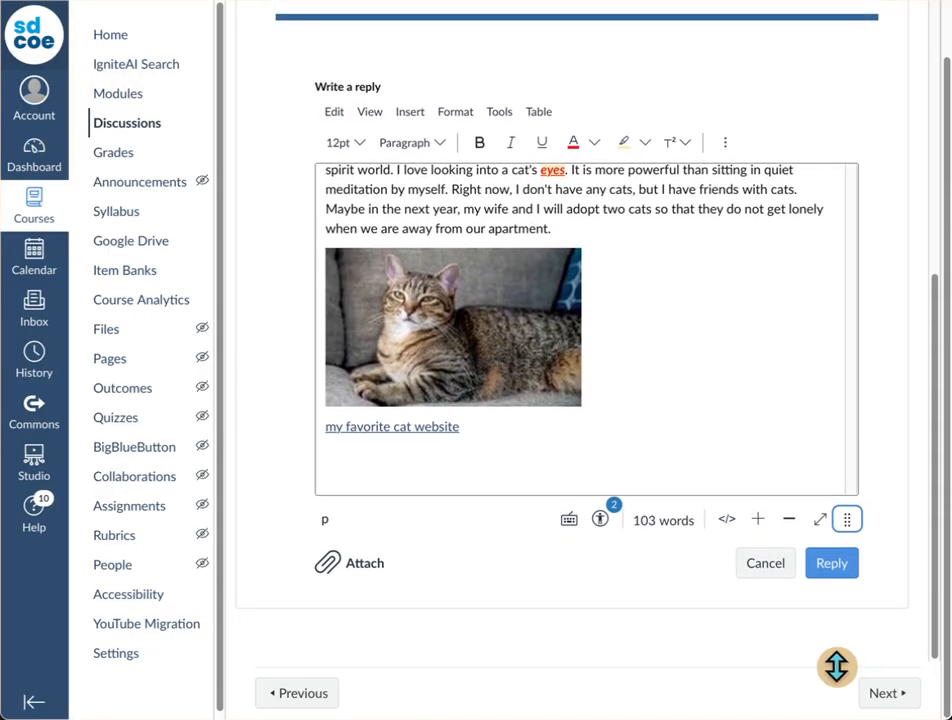
scroll(786, 337, "up", 3)
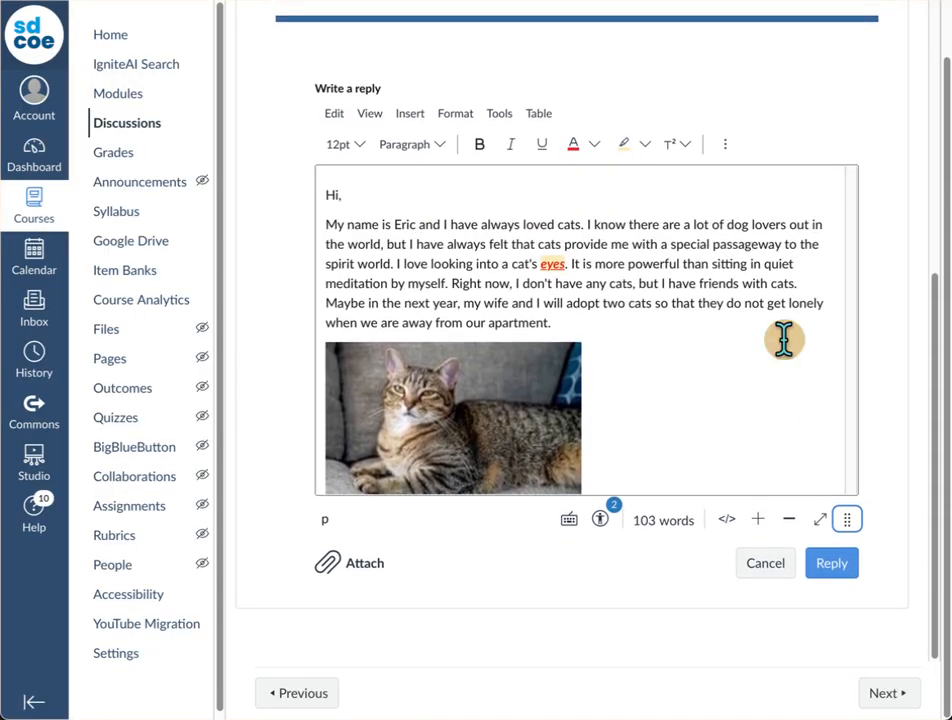
scroll(784, 337, "down", 1)
scroll(784, 337, "down", 1)
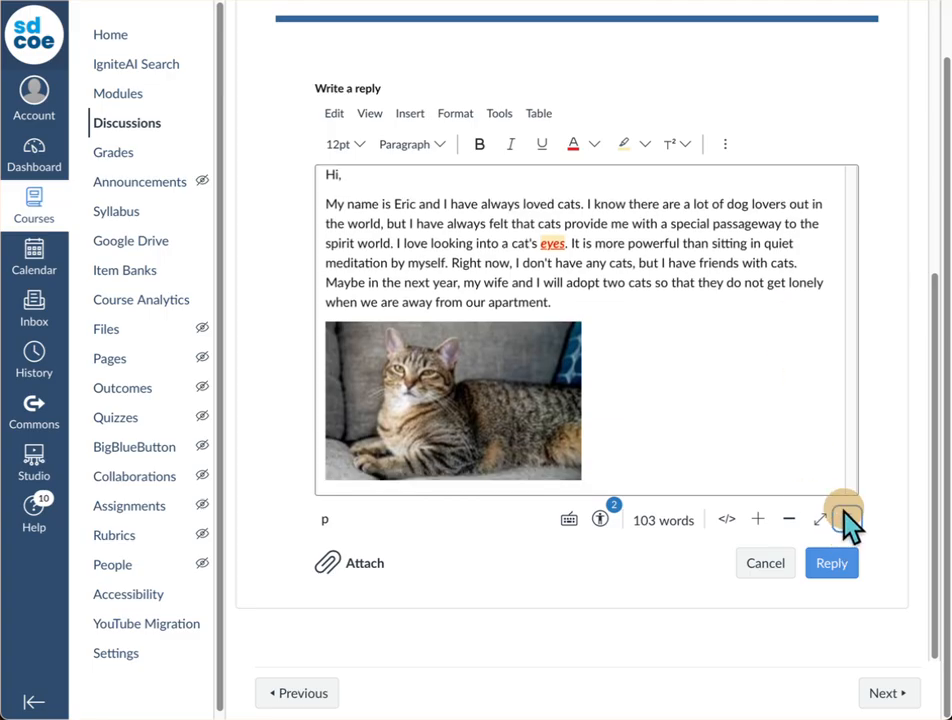
left_click_drag(845, 515, 846, 590)
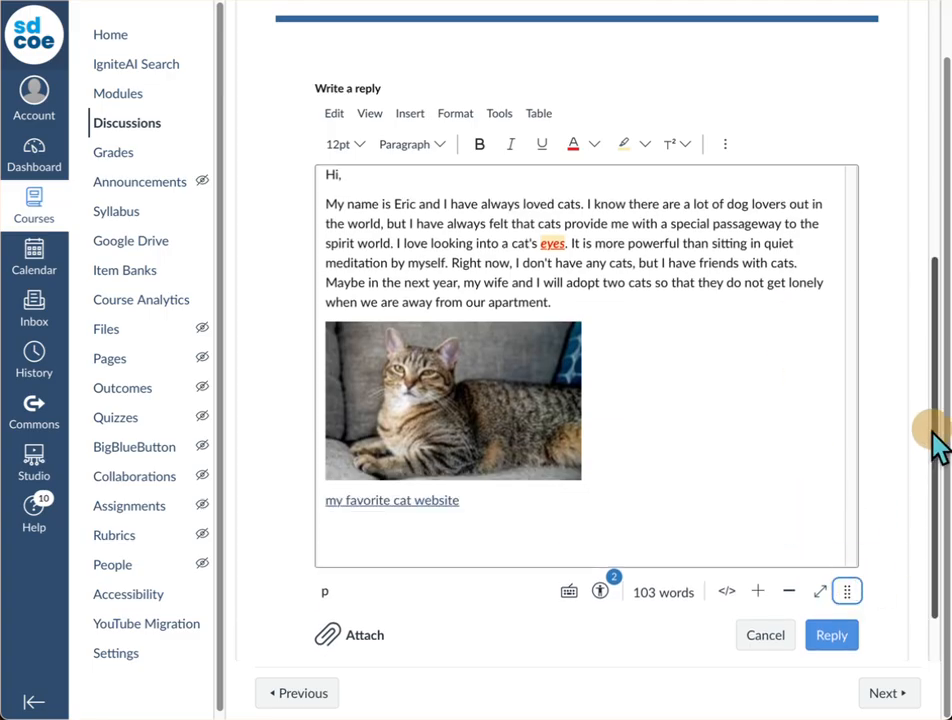
Step: Post the finished reply to the Tea Break Discussion Area
scroll(512, 308, "up", 1)
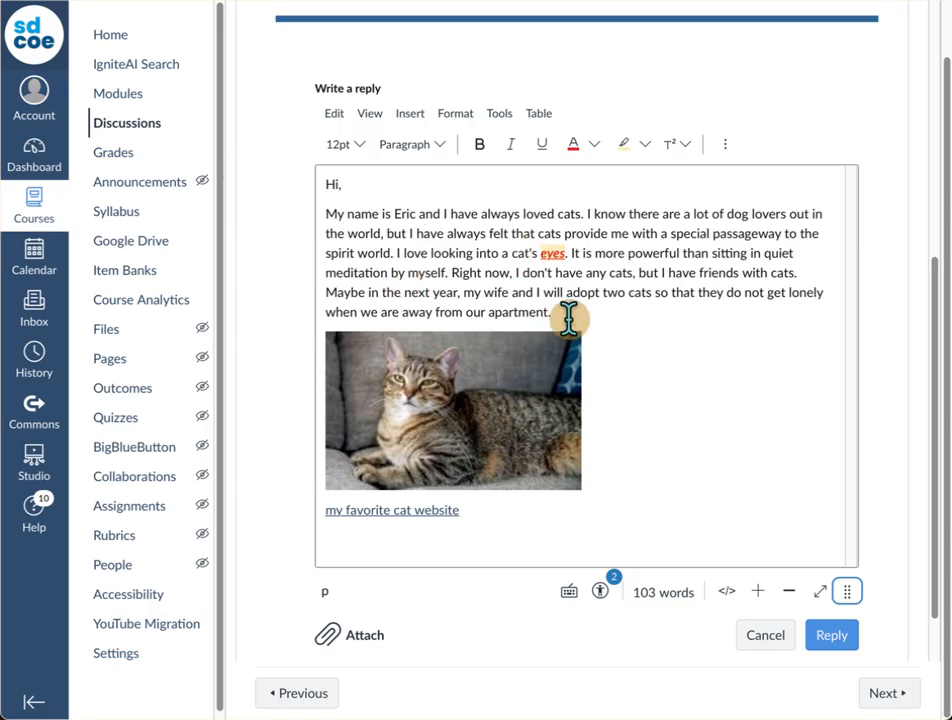
left_click(838, 636)
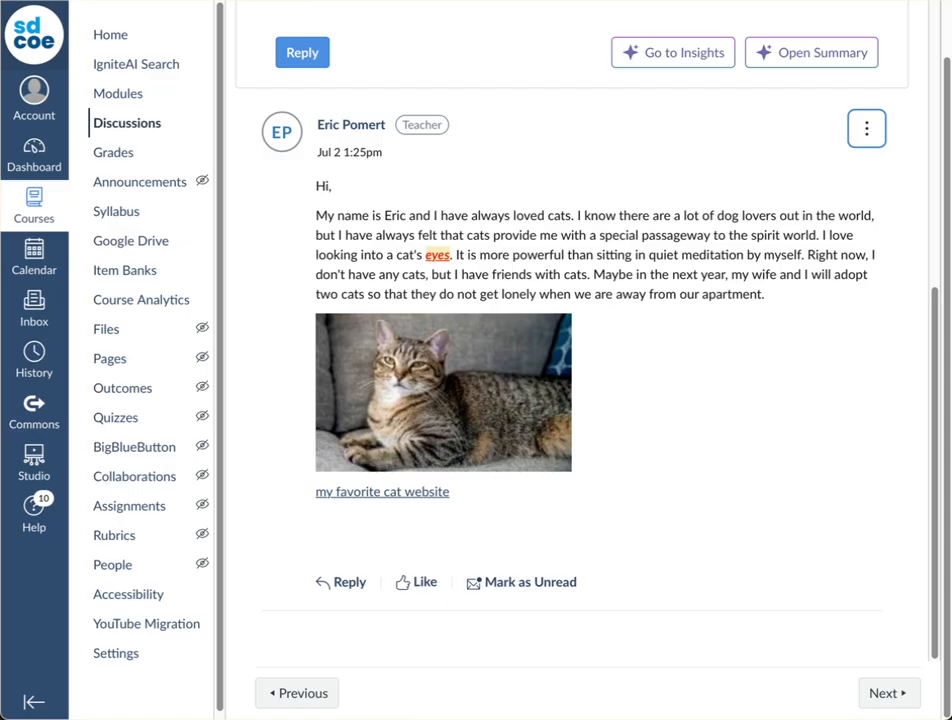
left_click(687, 435)
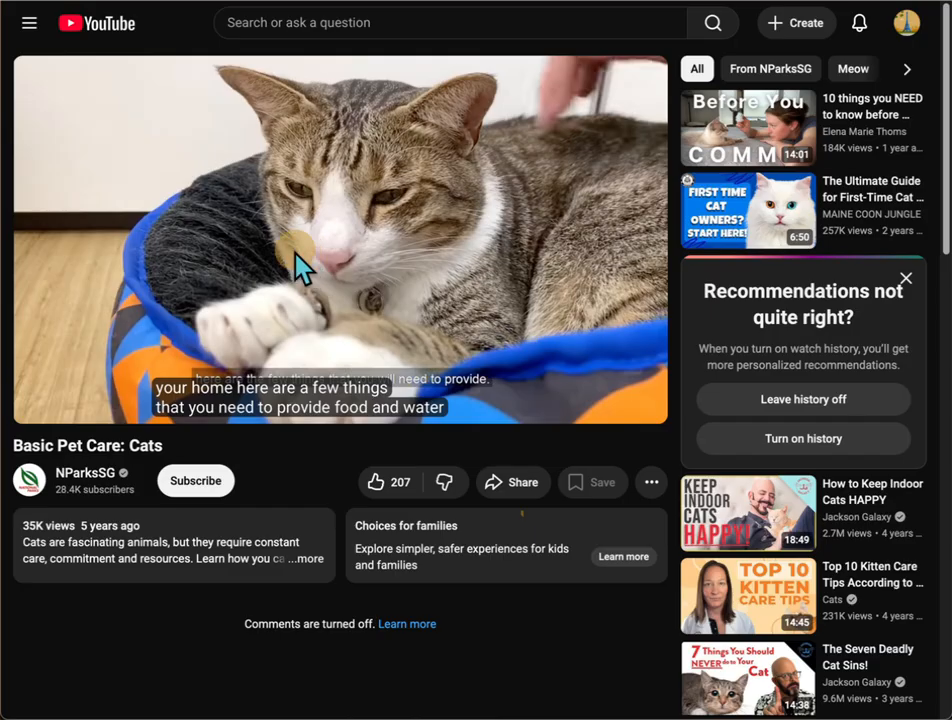
Step: On YouTube, copy the embed code of the "Basic Pet Care: Cats" video from its sharing options
left_click(523, 486)
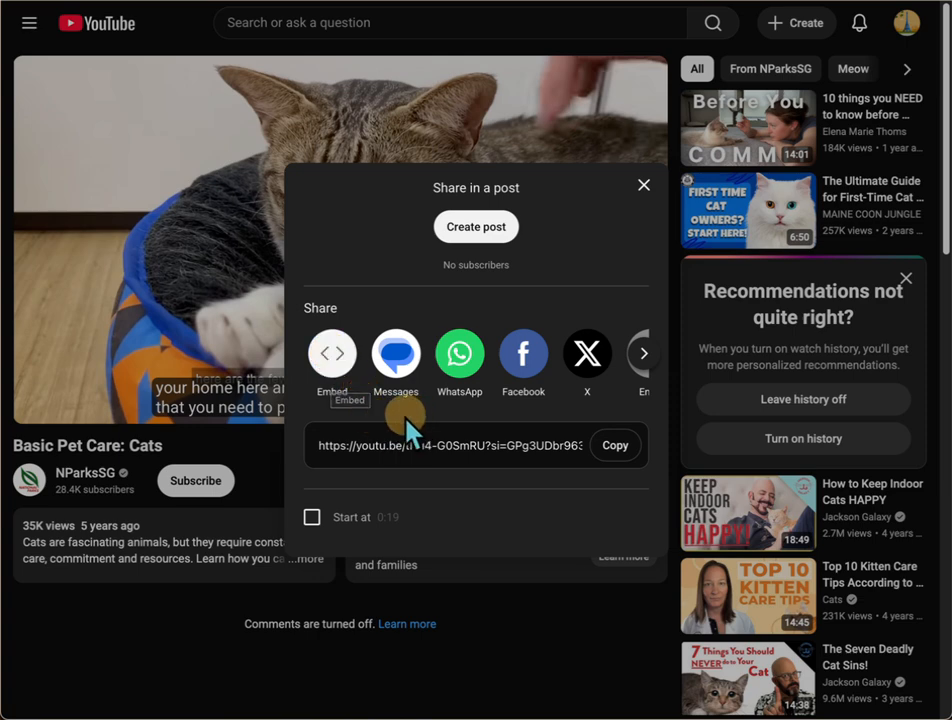
left_click(340, 368)
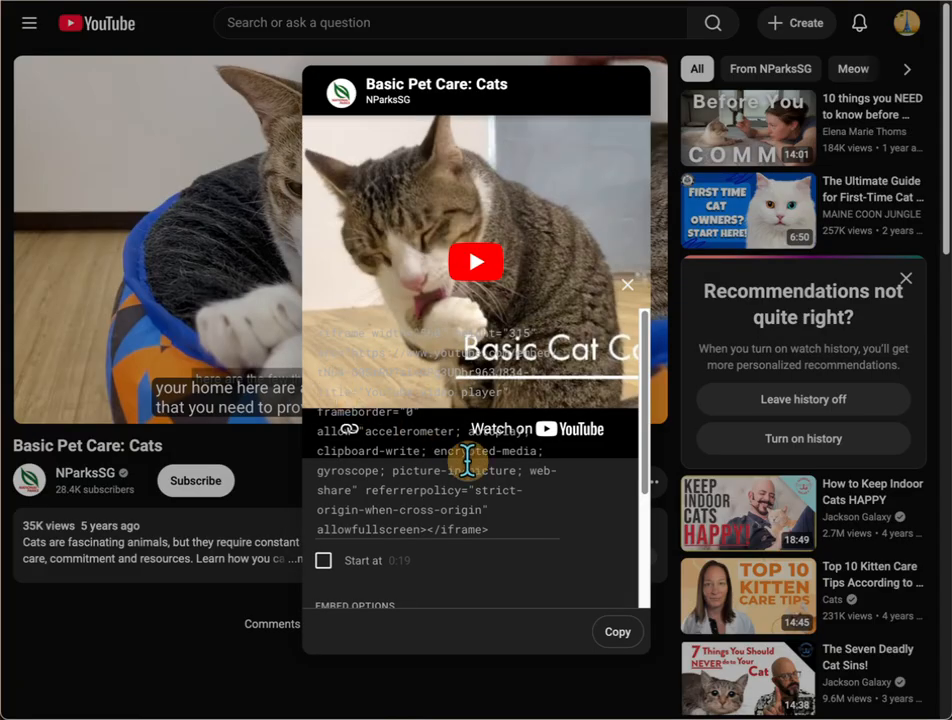
left_click(618, 631)
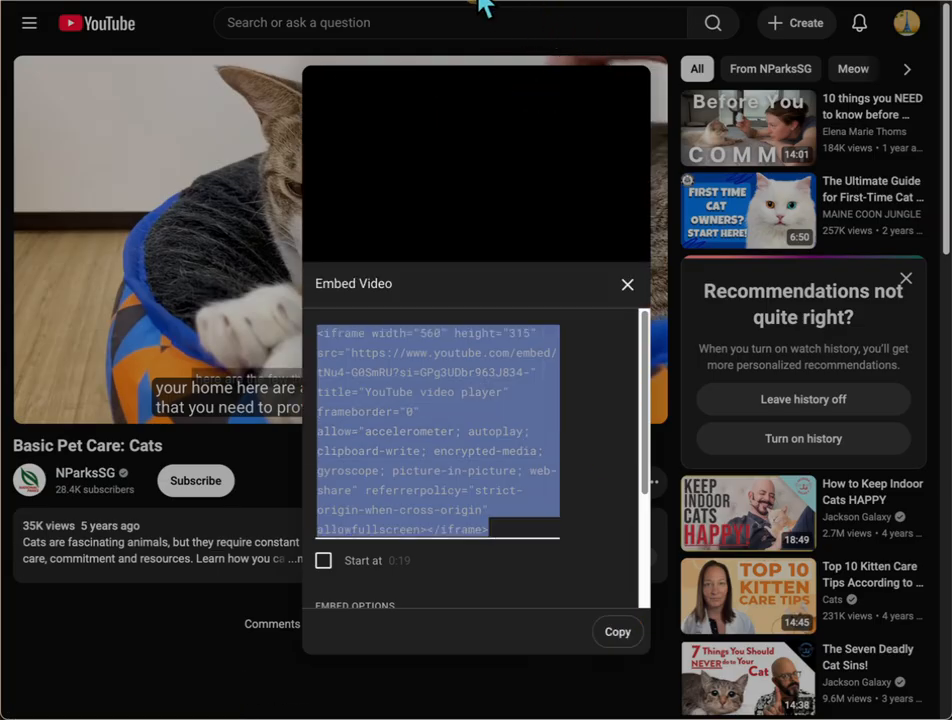
Step: Return to the Canvas discussion, open the posted cat reply for editing and enlarge its editing area
left_click(418, 1)
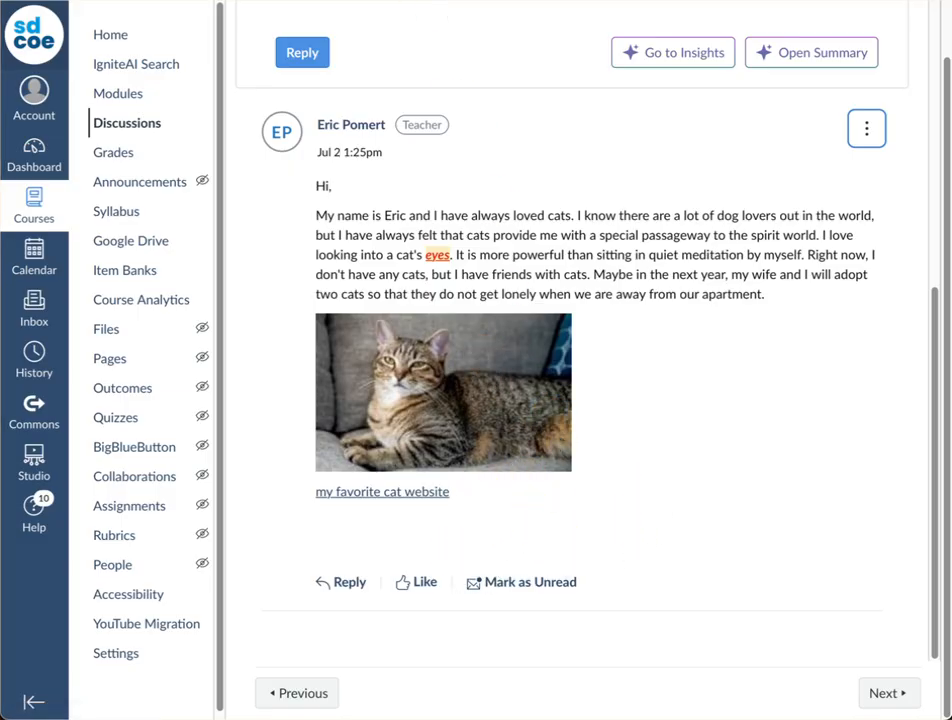
left_click(867, 128)
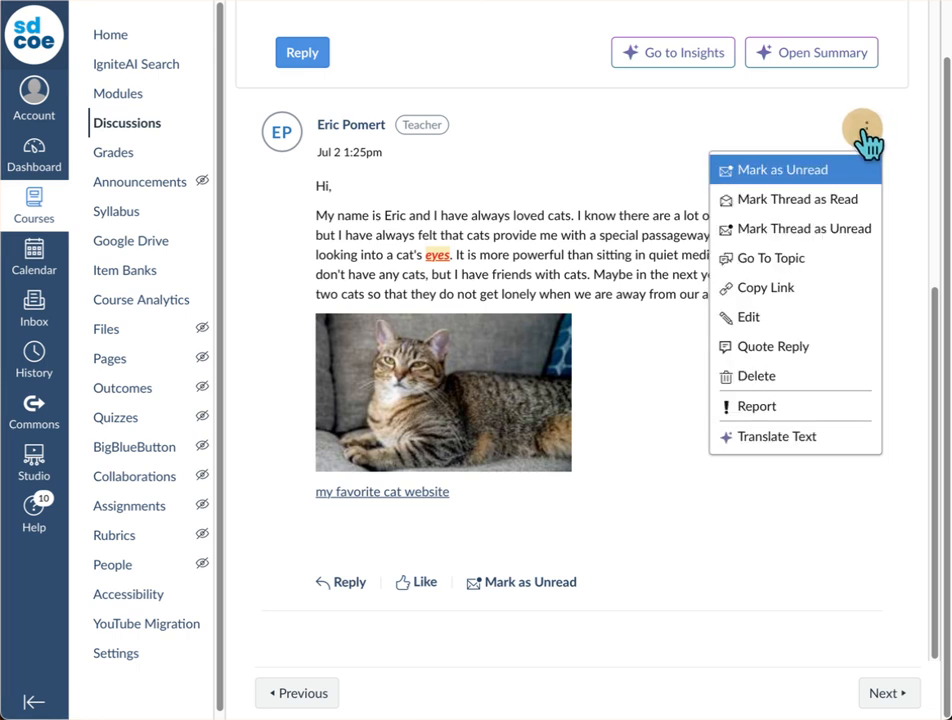
left_click(757, 322)
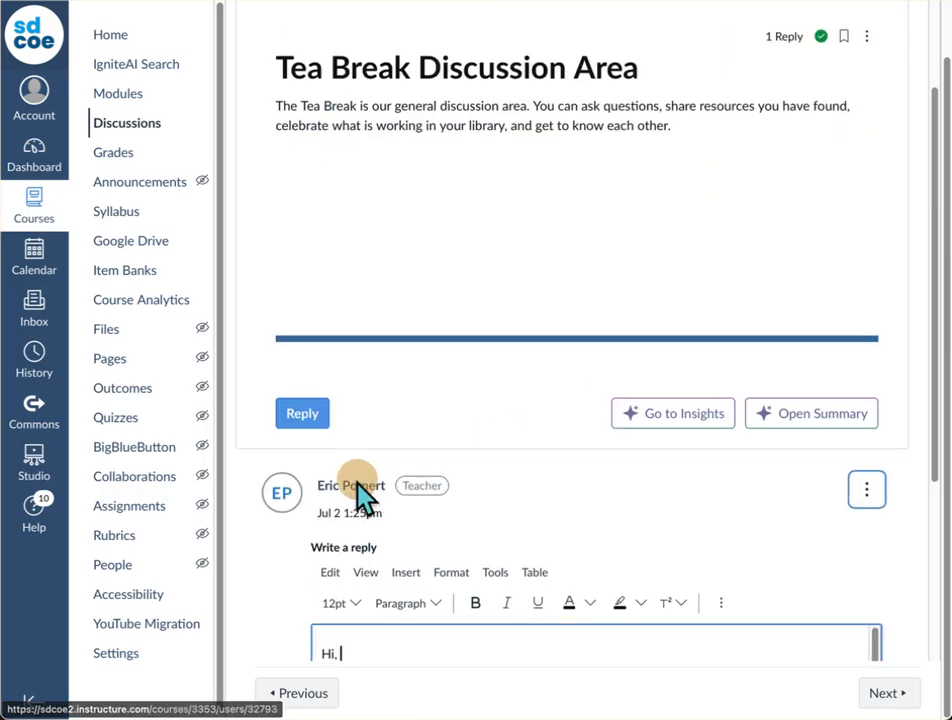
scroll(424, 398, "down", 6)
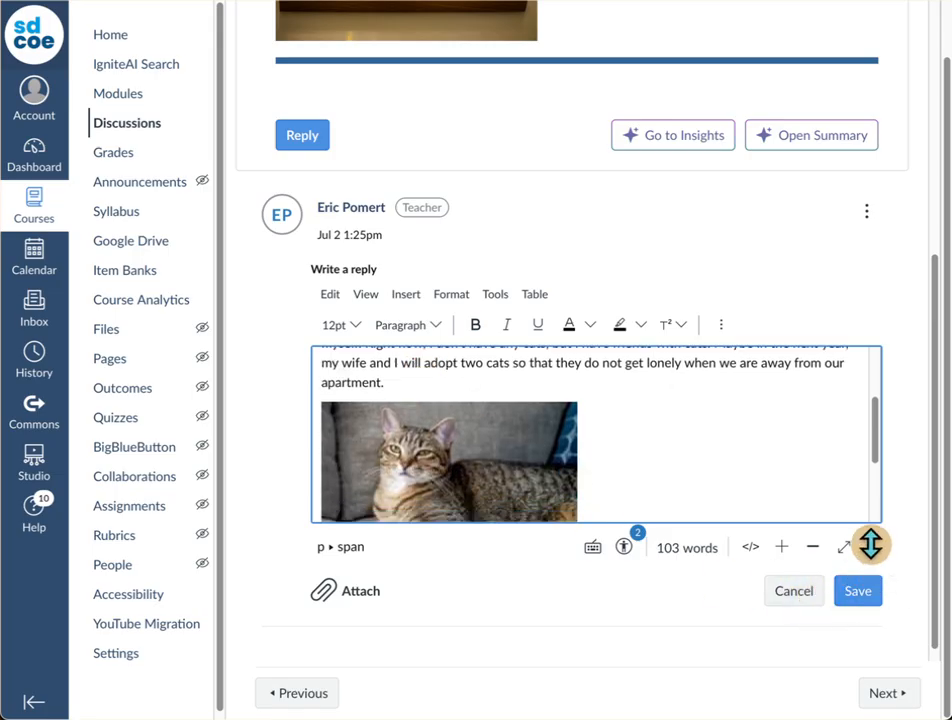
left_click_drag(871, 547, 871, 643)
scroll(785, 565, "down", 1)
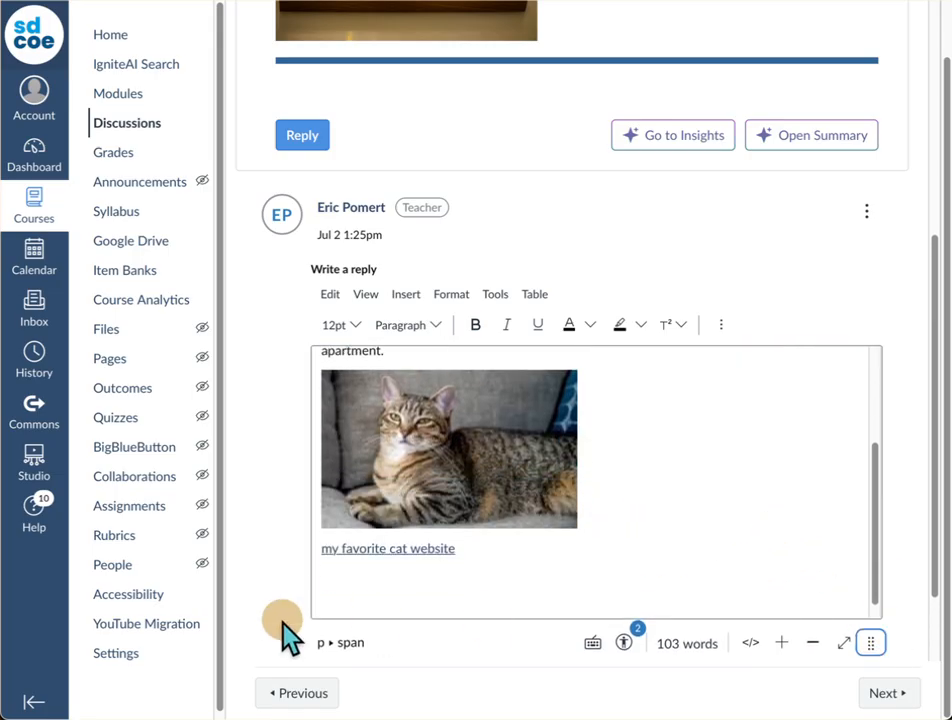
Step: Add the line "Great youtube video on cat care:" below the cat website link, followed by a new empty line
left_click(376, 580)
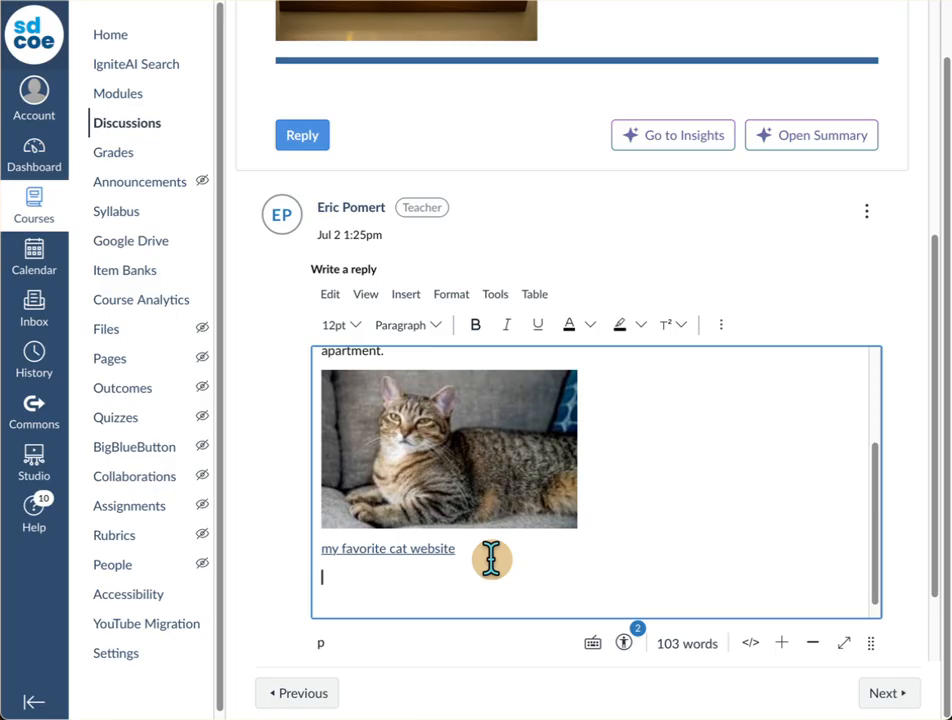
type("Great youtube ")
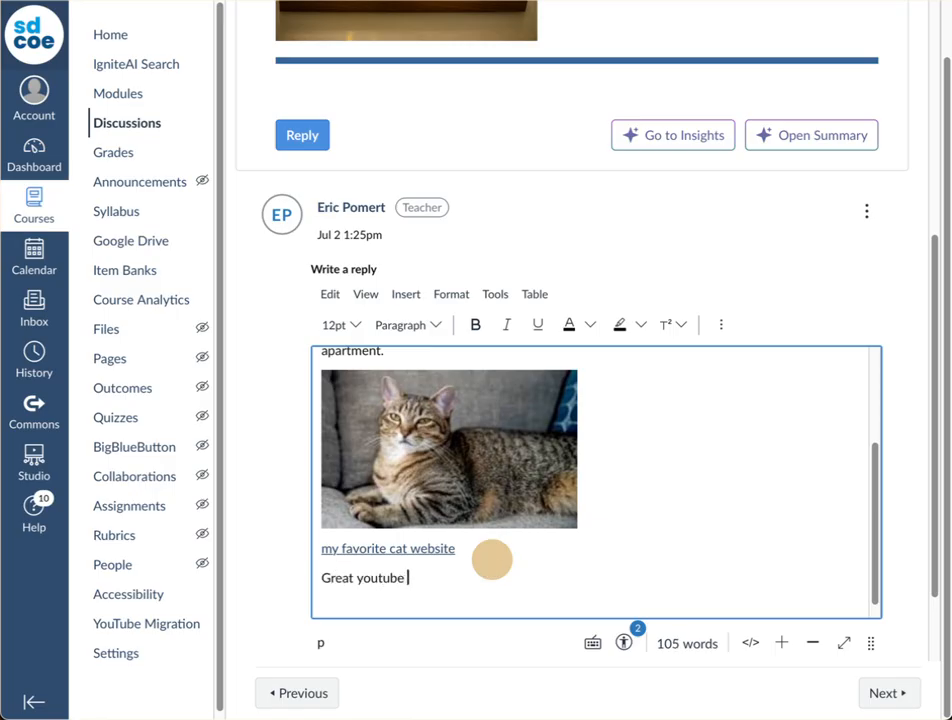
type("video on cat care")
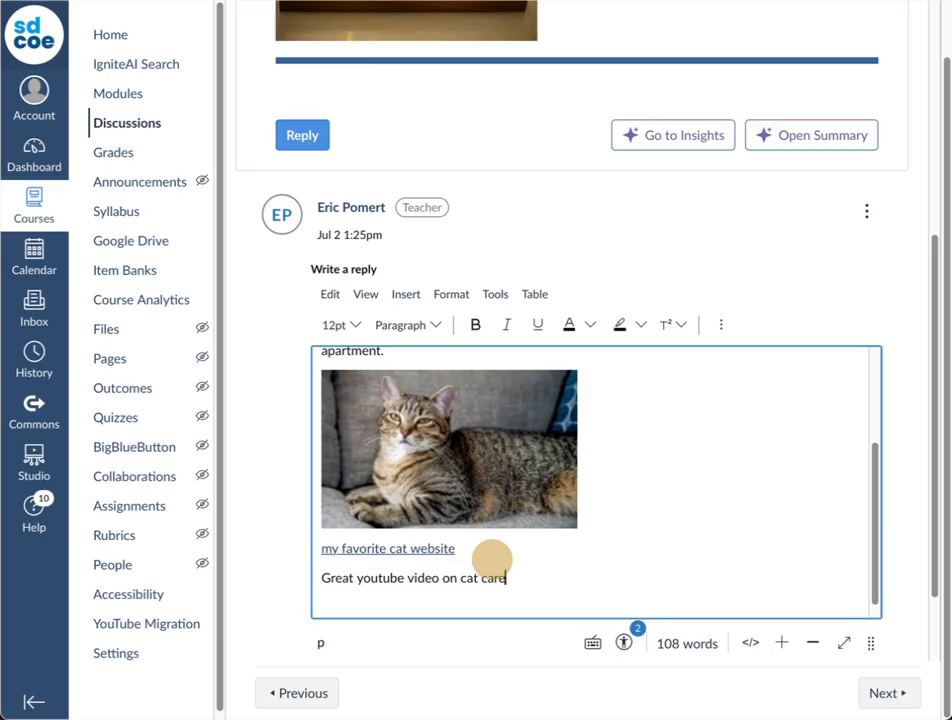
type(":")
key("Return")
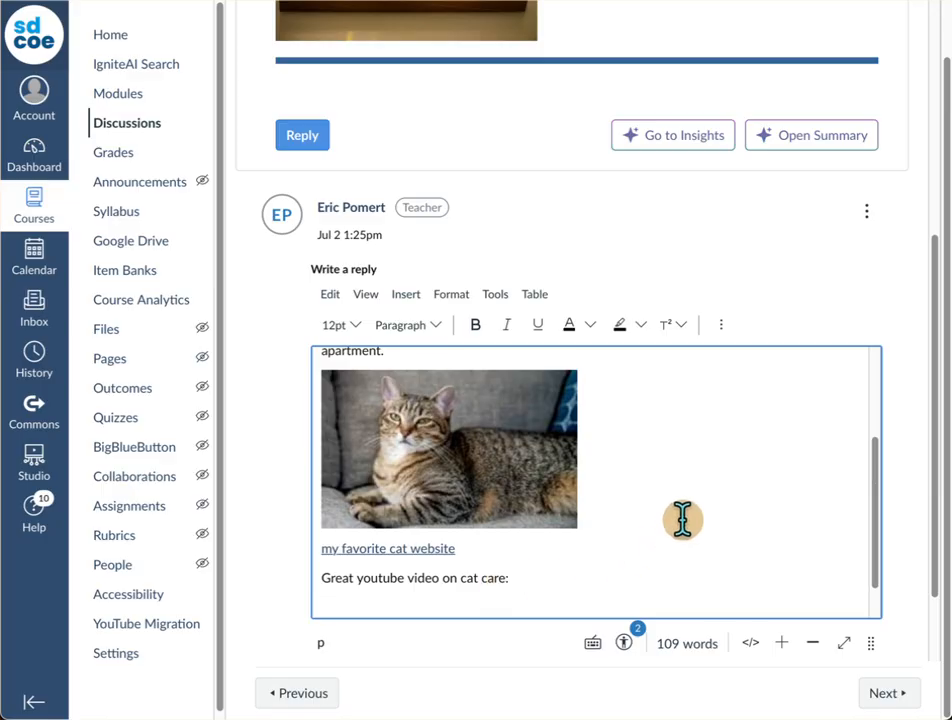
scroll(682, 519, "down", 1)
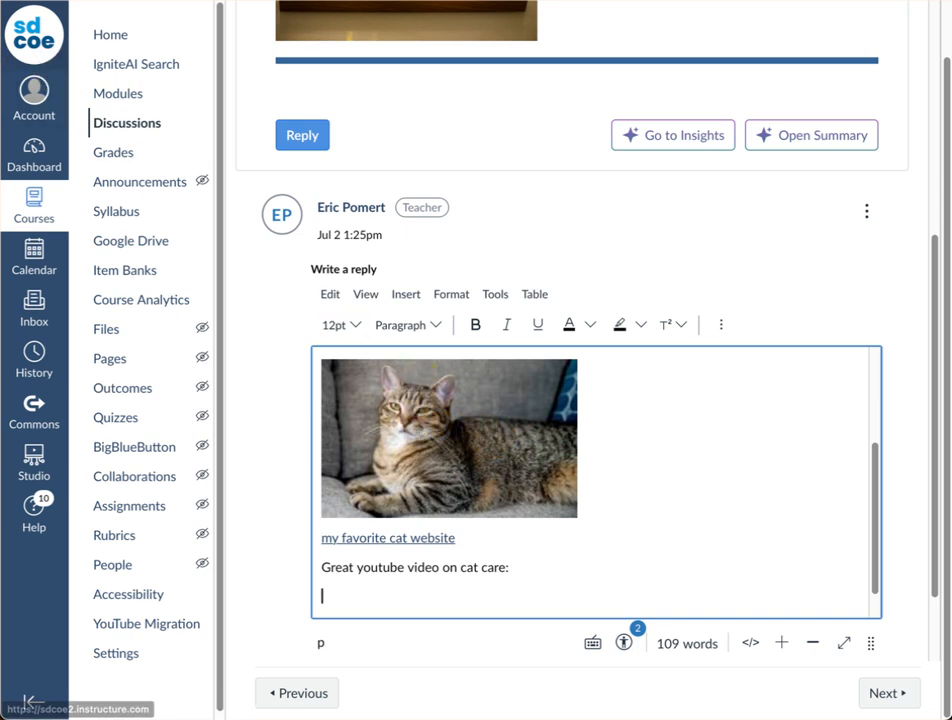
Step: Embed the YouTube video on the empty line below the cat care text using the copied embed code
left_click(412, 306)
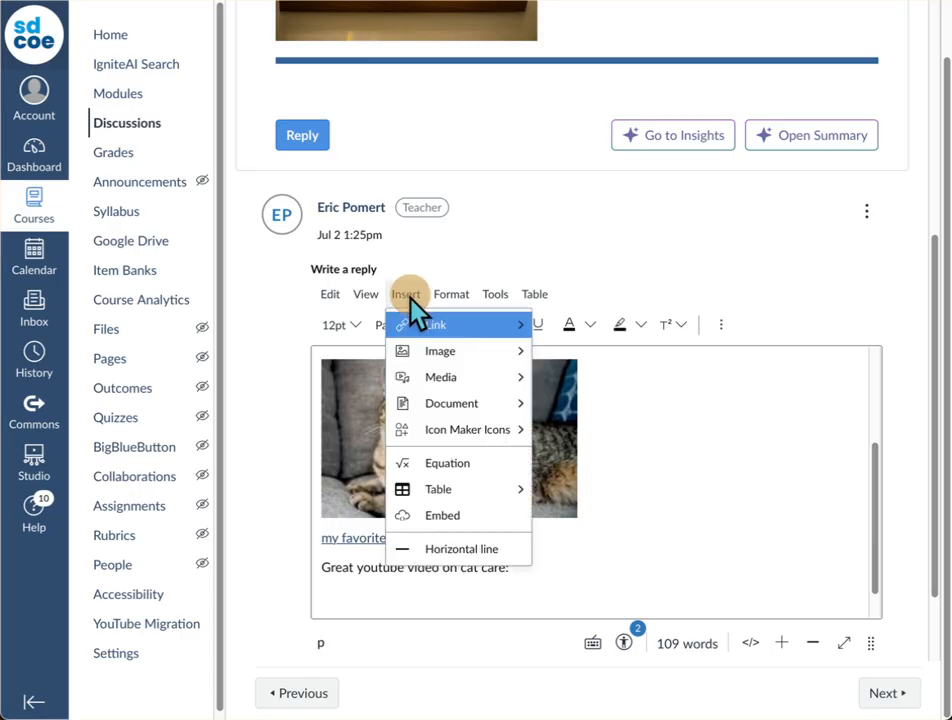
left_click(472, 527)
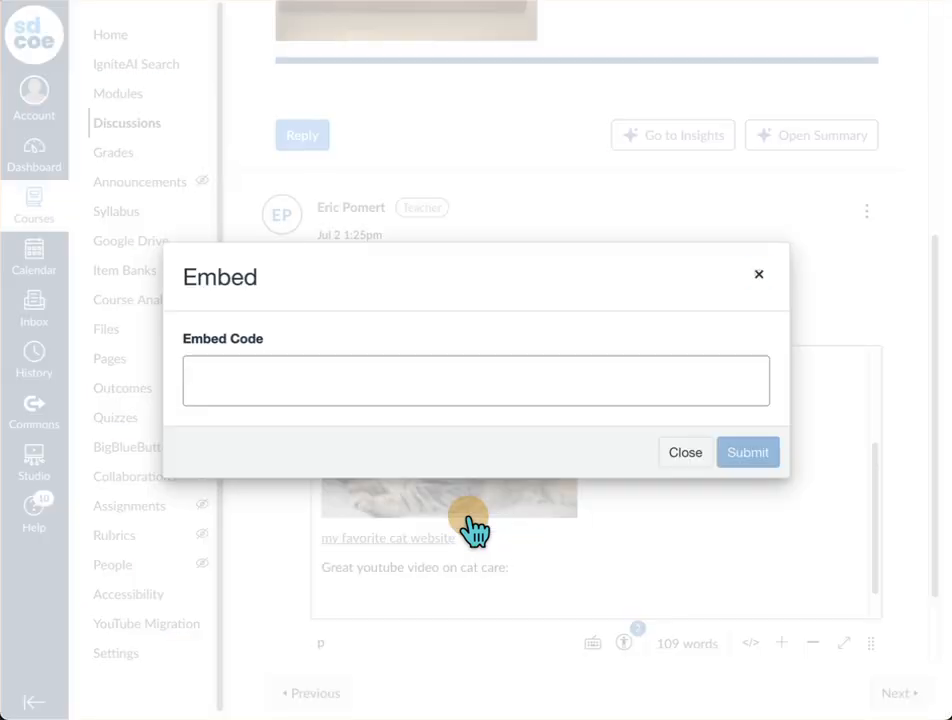
left_click(208, 376)
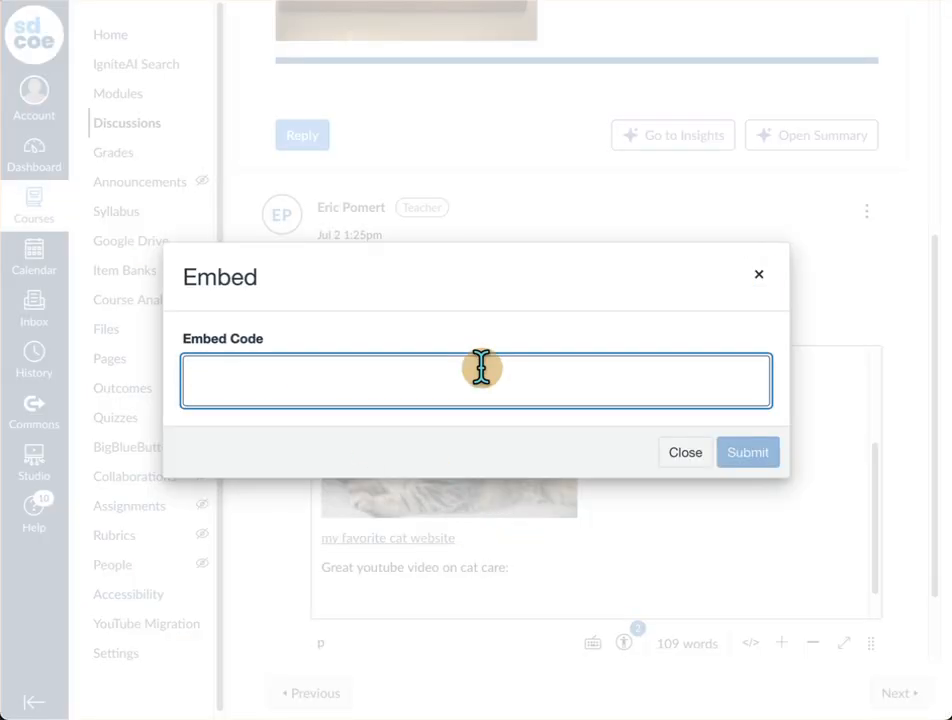
key("super+v")
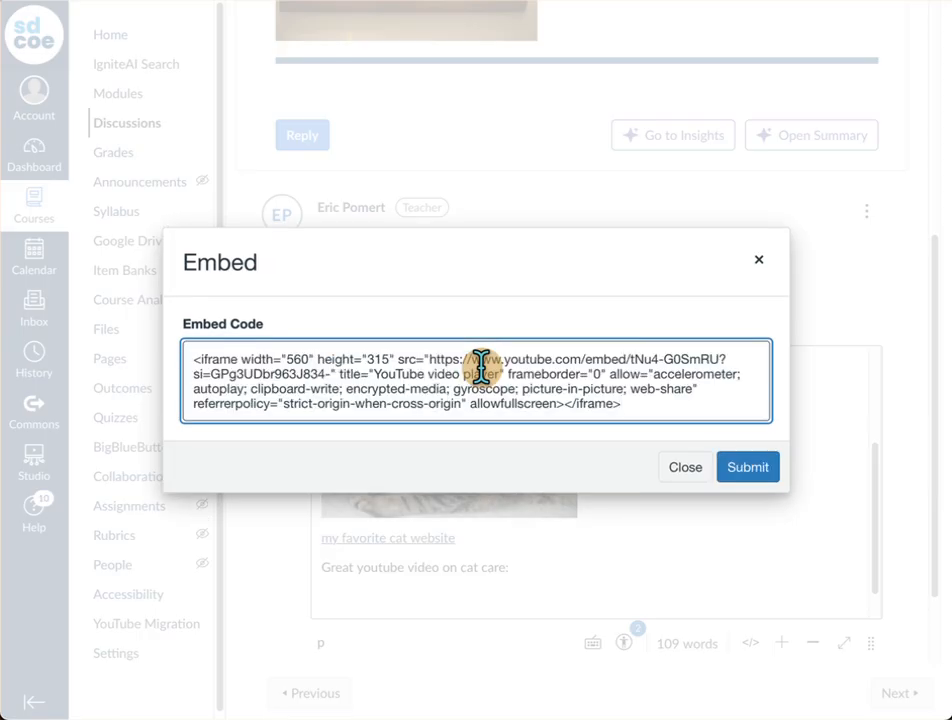
left_click(748, 470)
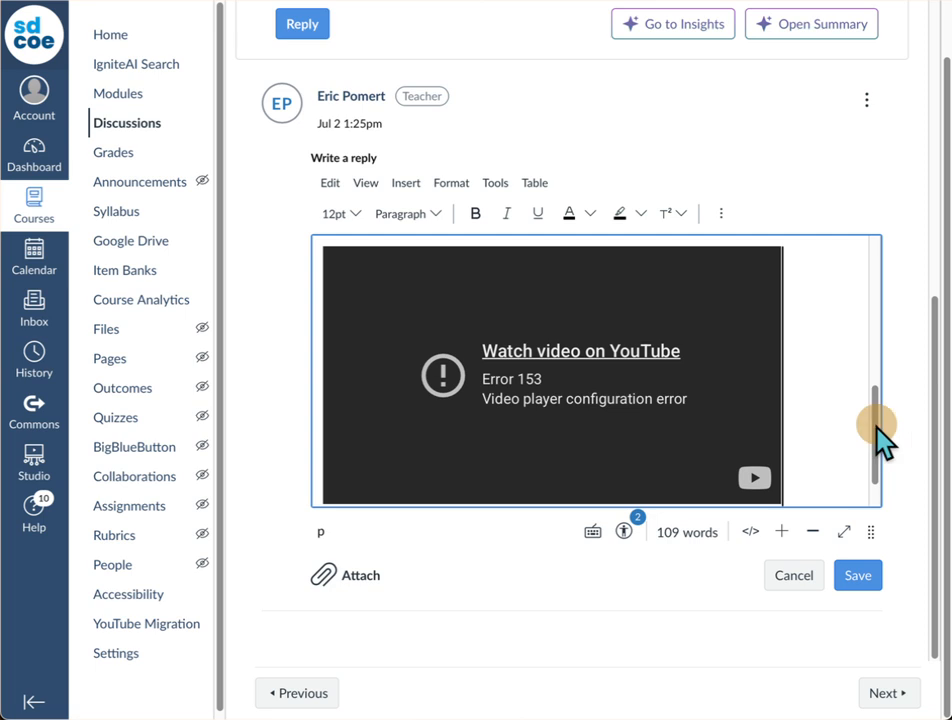
Step: Check the embedded video's placement in the reply and save the edited post
left_click_drag(880, 438, 884, 398)
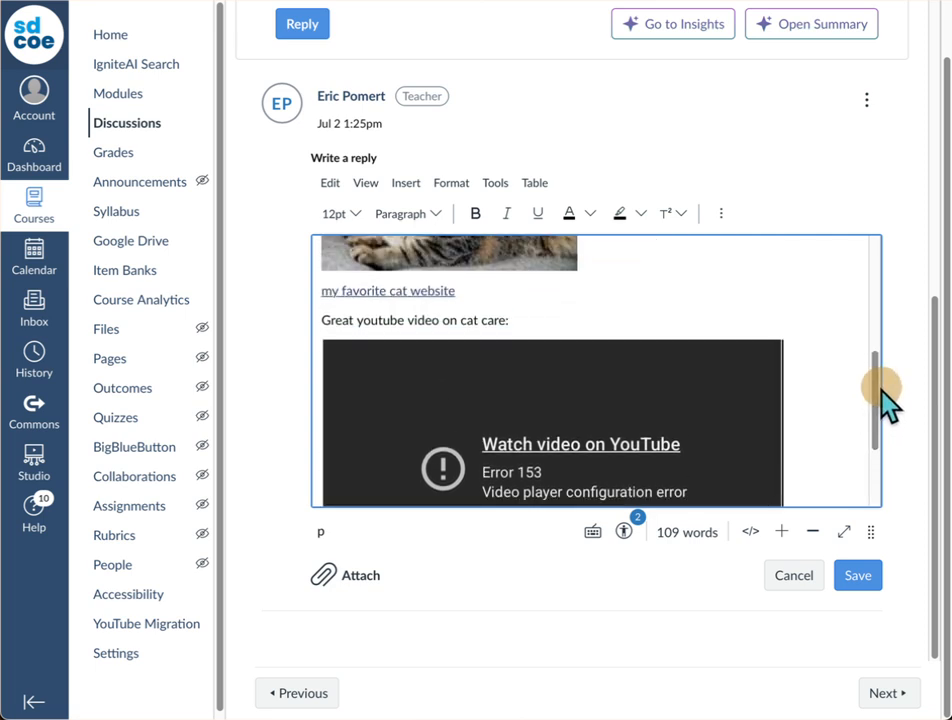
left_click(858, 577)
left_click(861, 578)
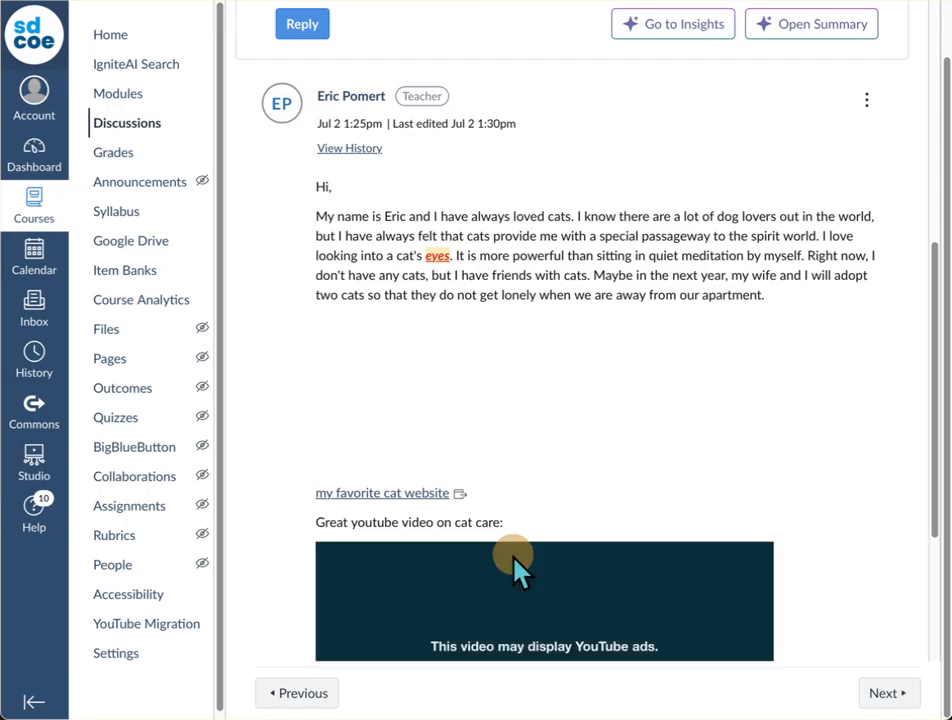
Step: Play the embedded "Basic Pet Care: Cats" video in the saved post briefly and pause it
scroll(616, 292, "down", 1)
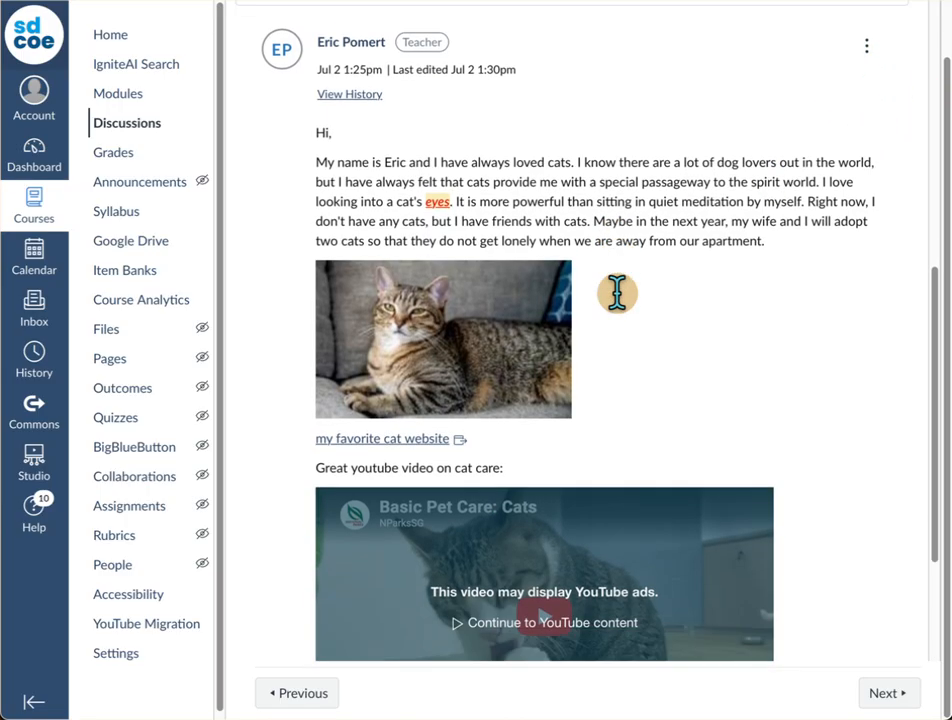
scroll(616, 292, "down", 3)
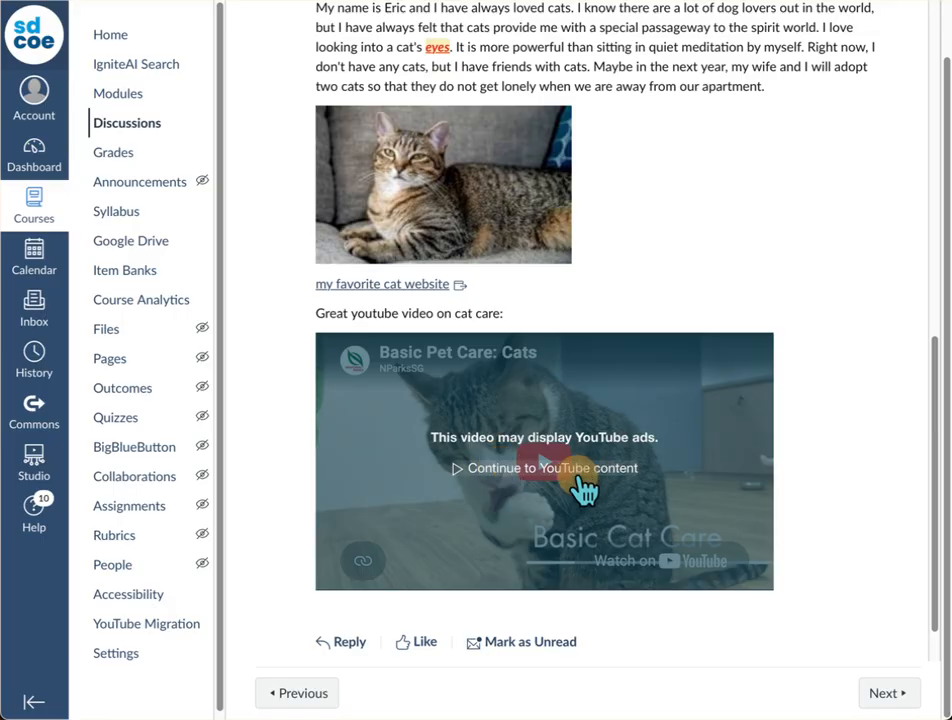
left_click(490, 488)
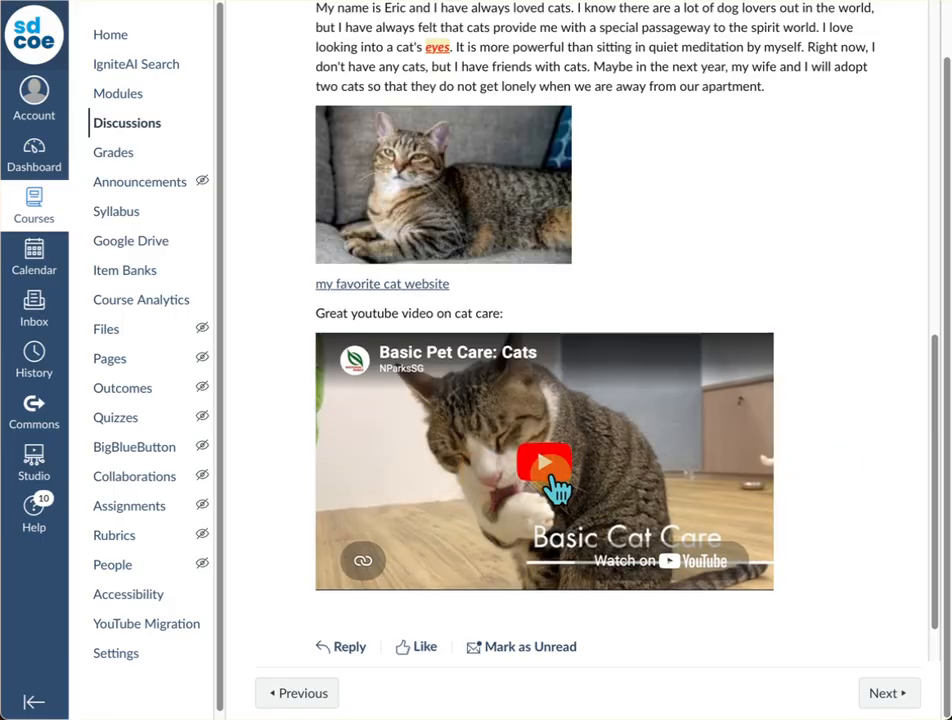
left_click(560, 472)
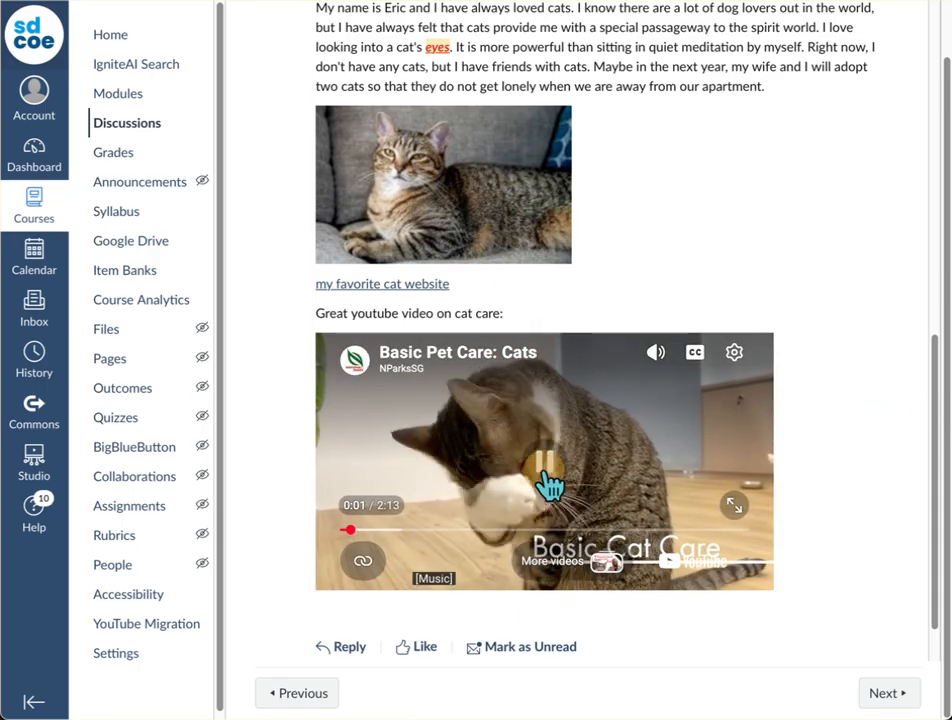
left_click(549, 483)
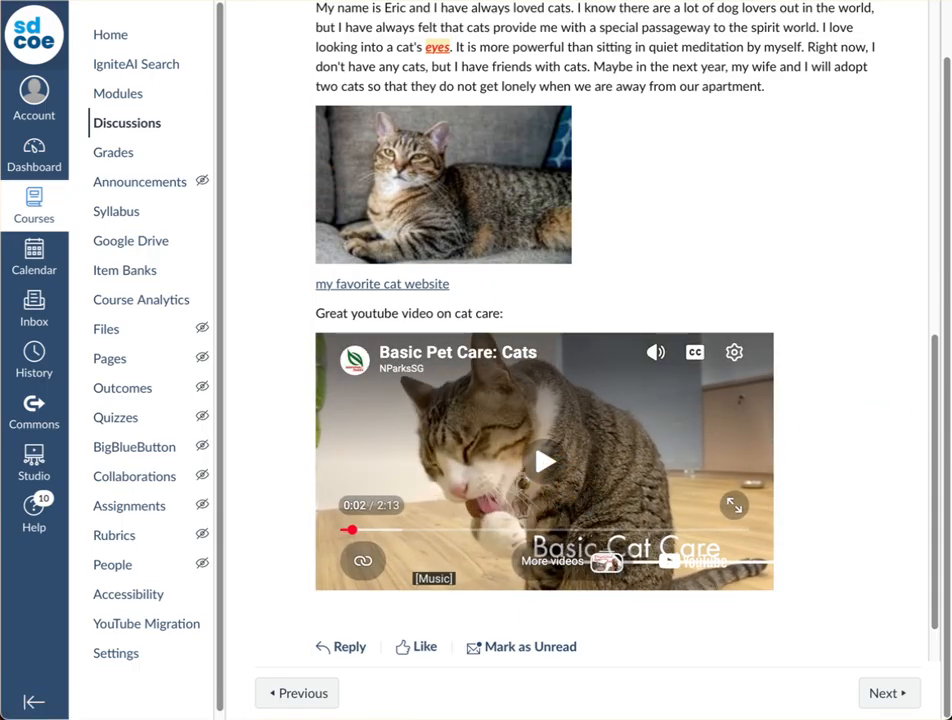
Step: Open a blank reply to the posted cat message and close it without writing anything
scroll(549, 483, "up", 3)
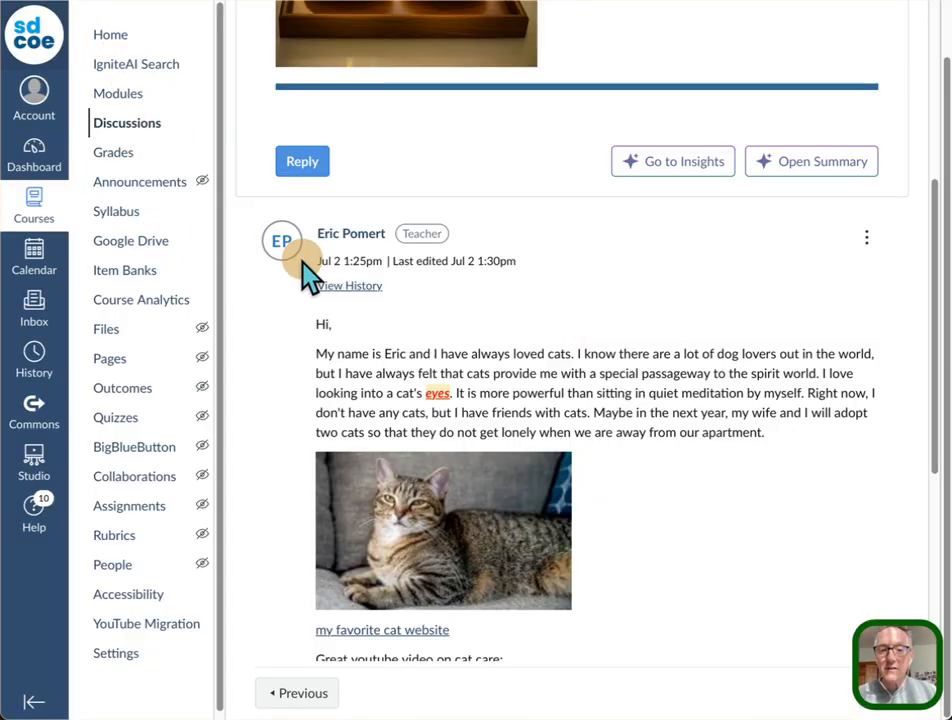
scroll(305, 262, "down", 5)
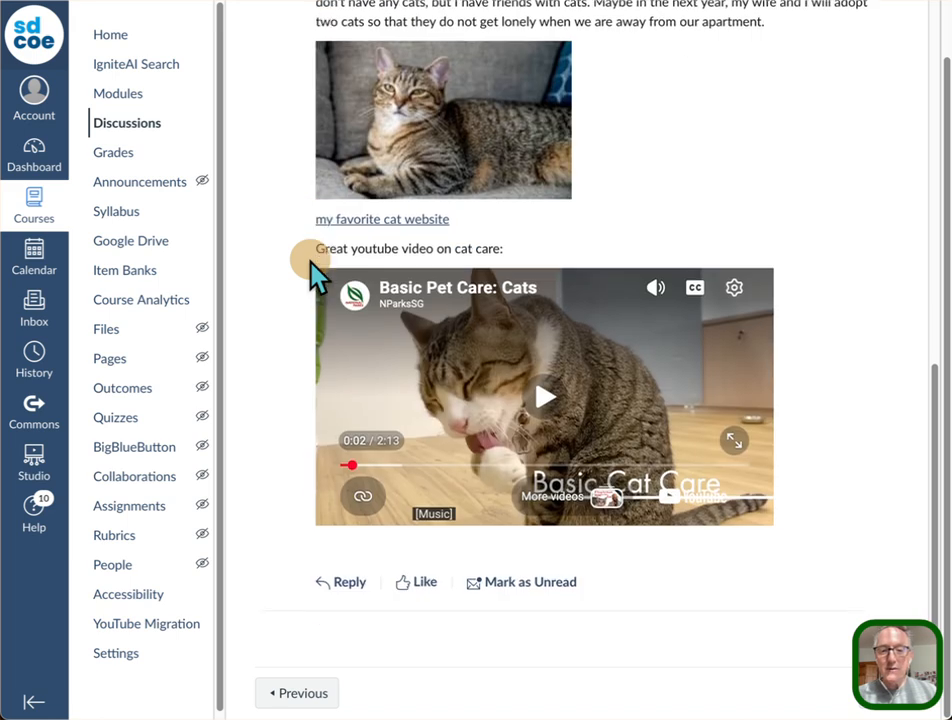
left_click(350, 588)
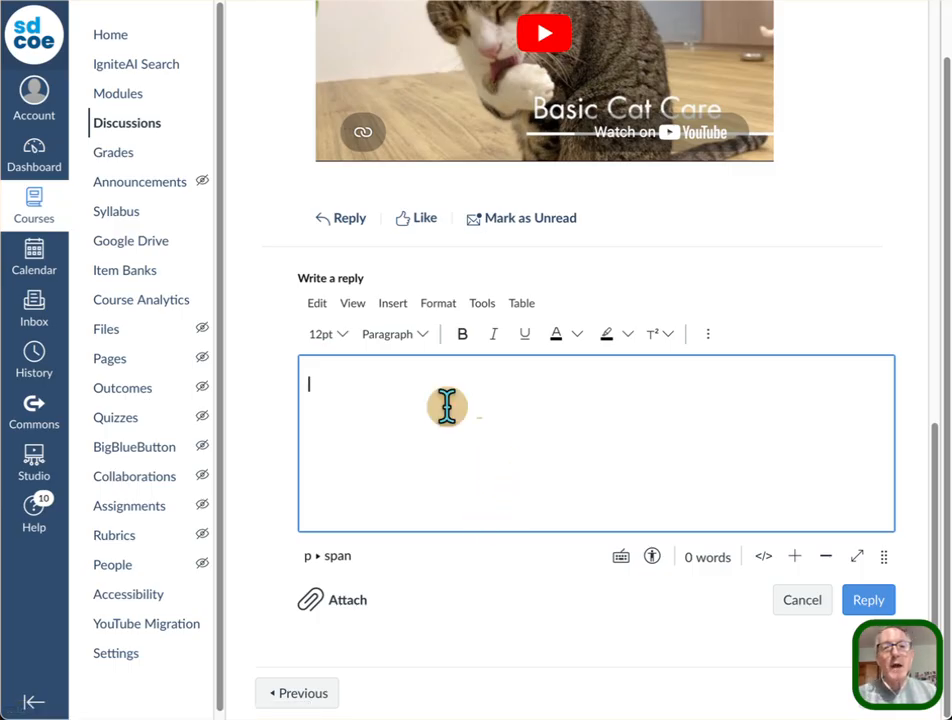
key("Escape")
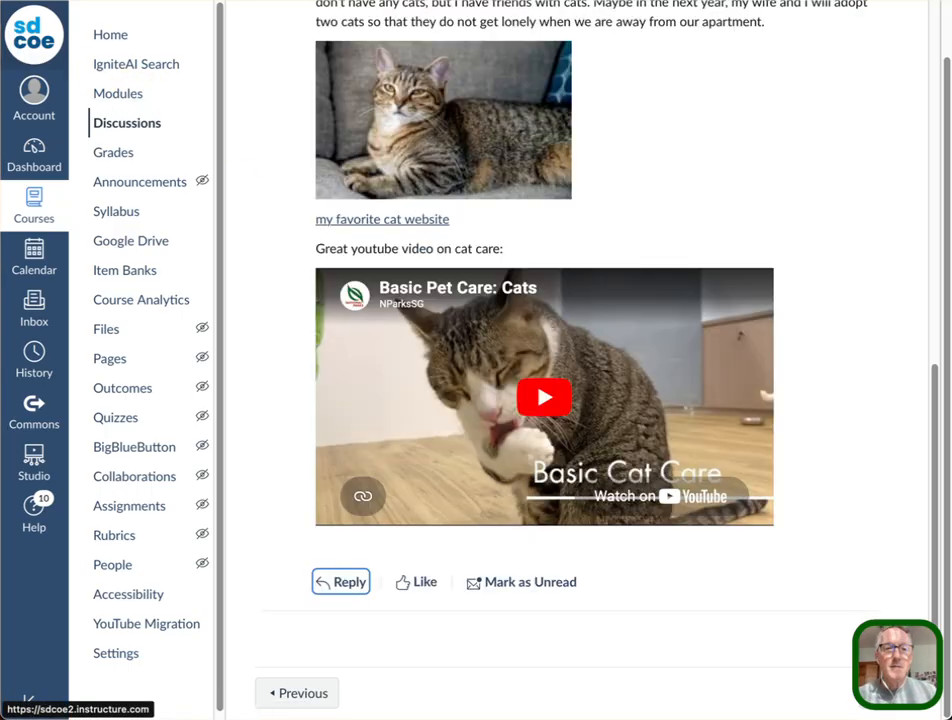